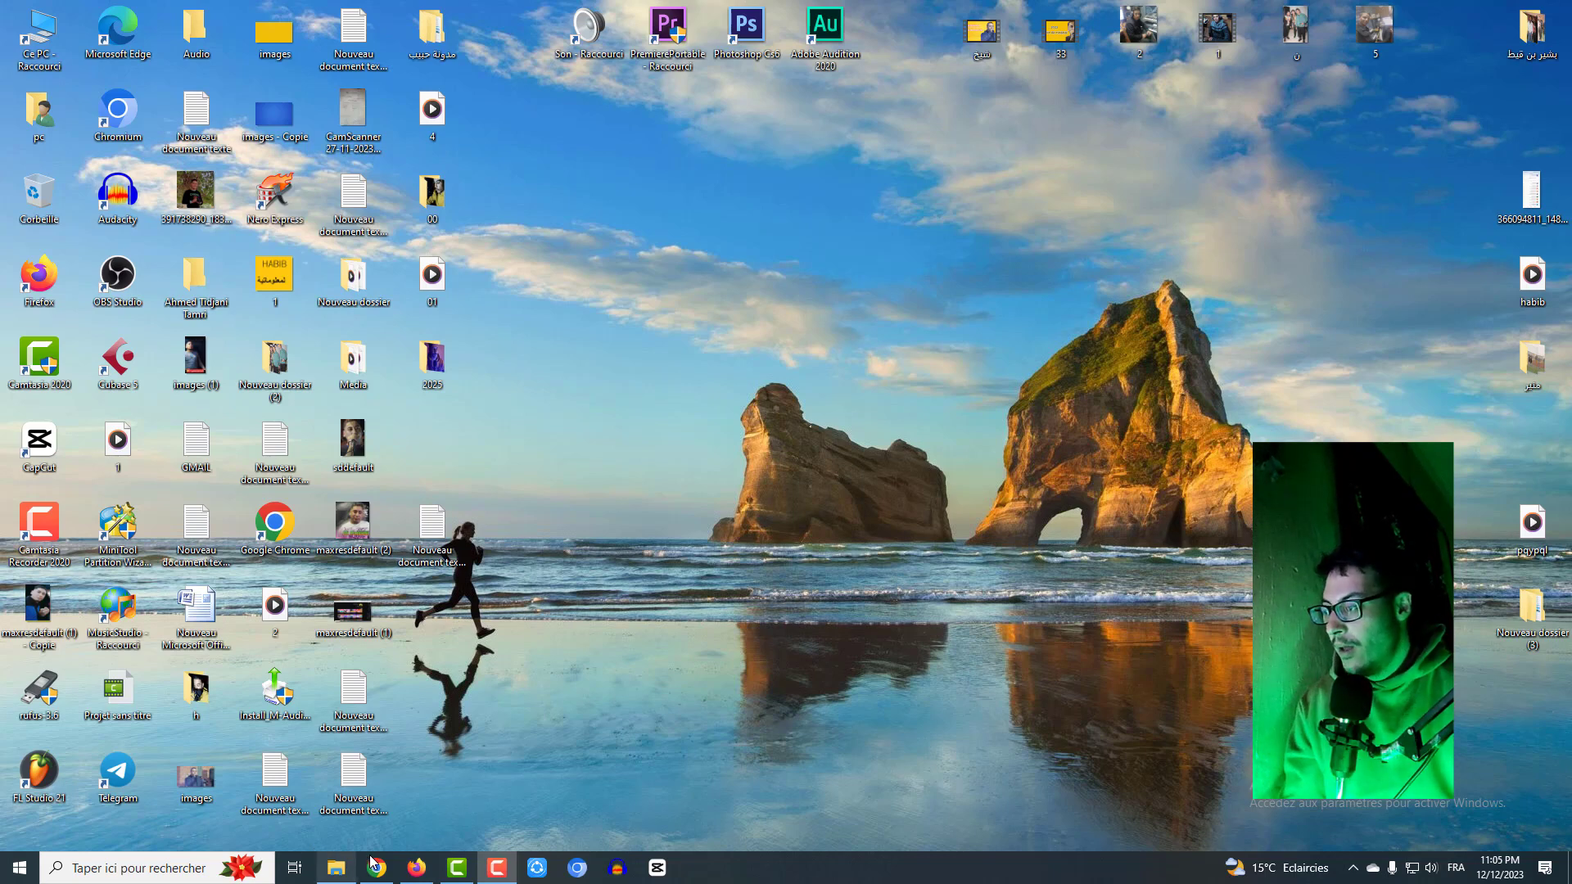
# - Bring up AliExpress in Firefox and choose Google in the account sign-in dialog
pyautogui.click(417, 868)
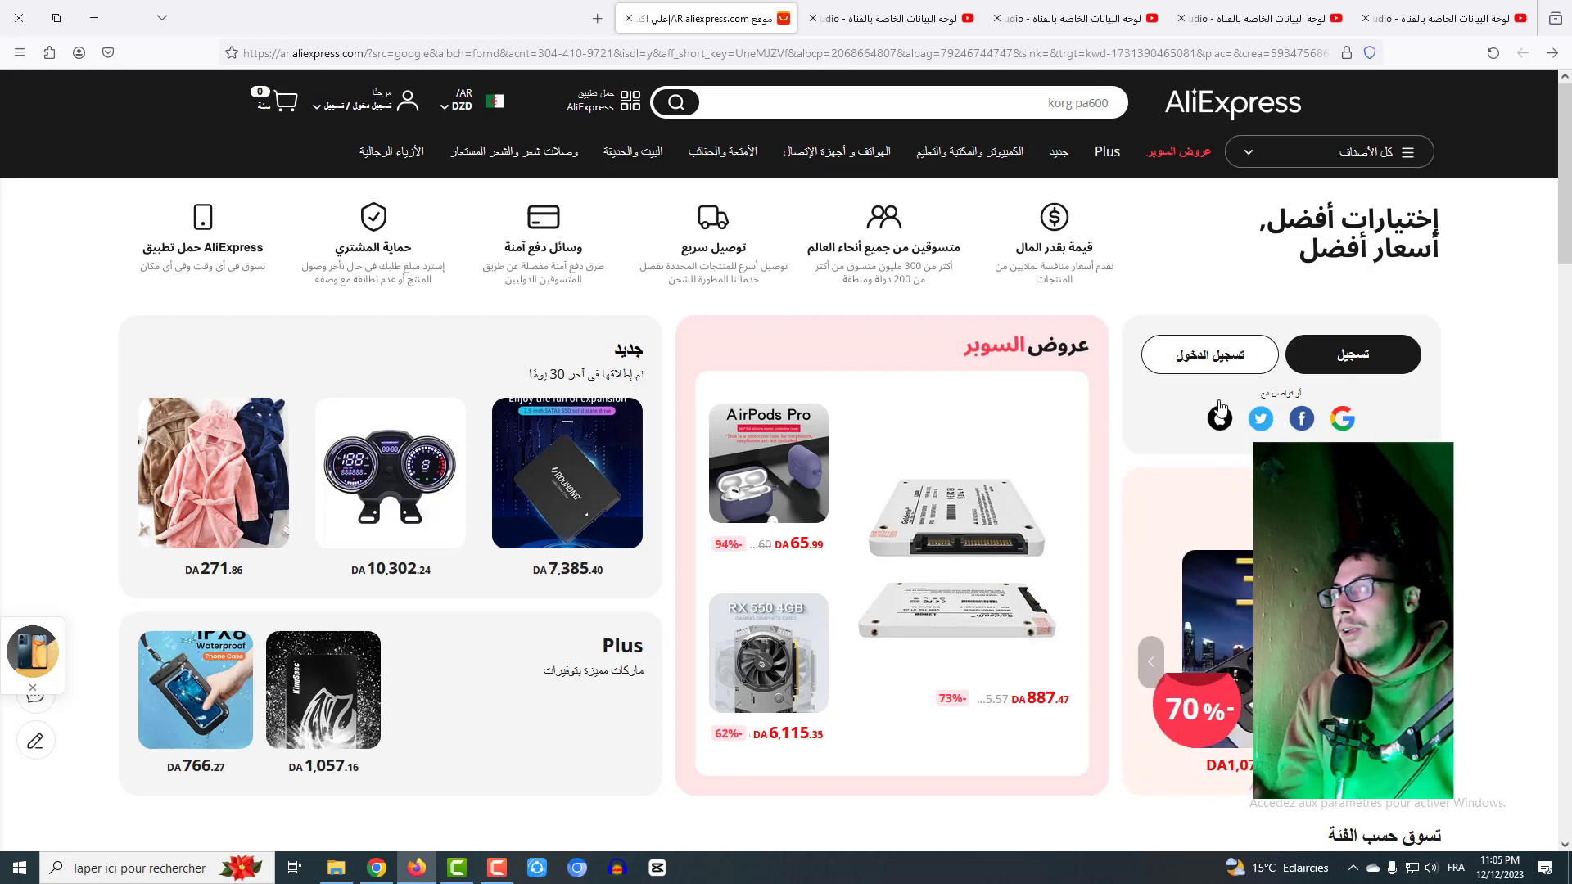
pyautogui.moveTo(328, 105)
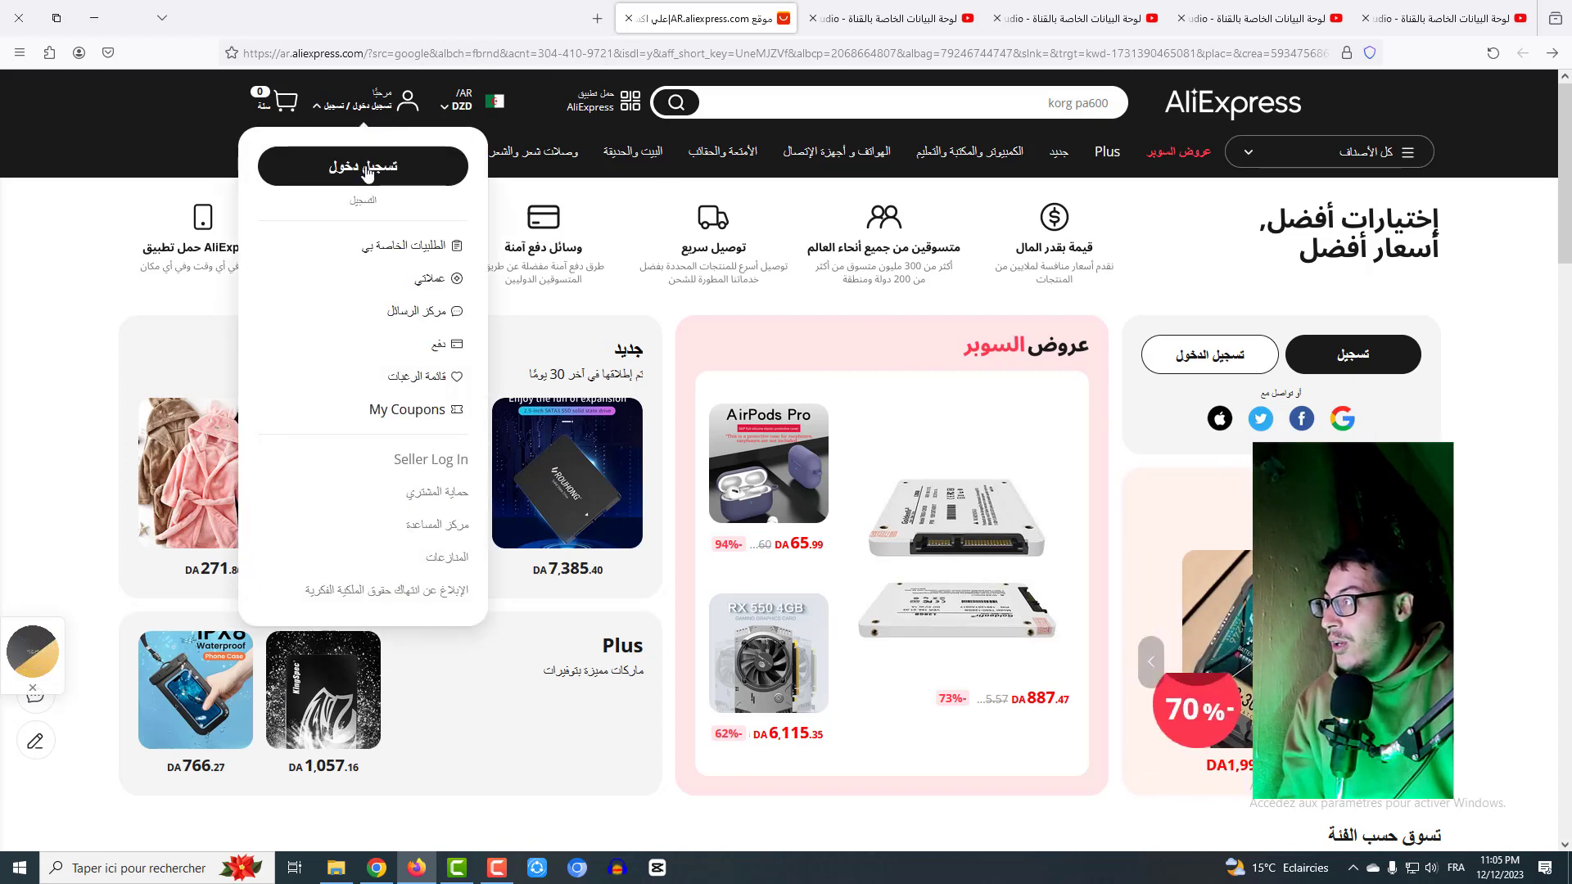
pyautogui.click(366, 163)
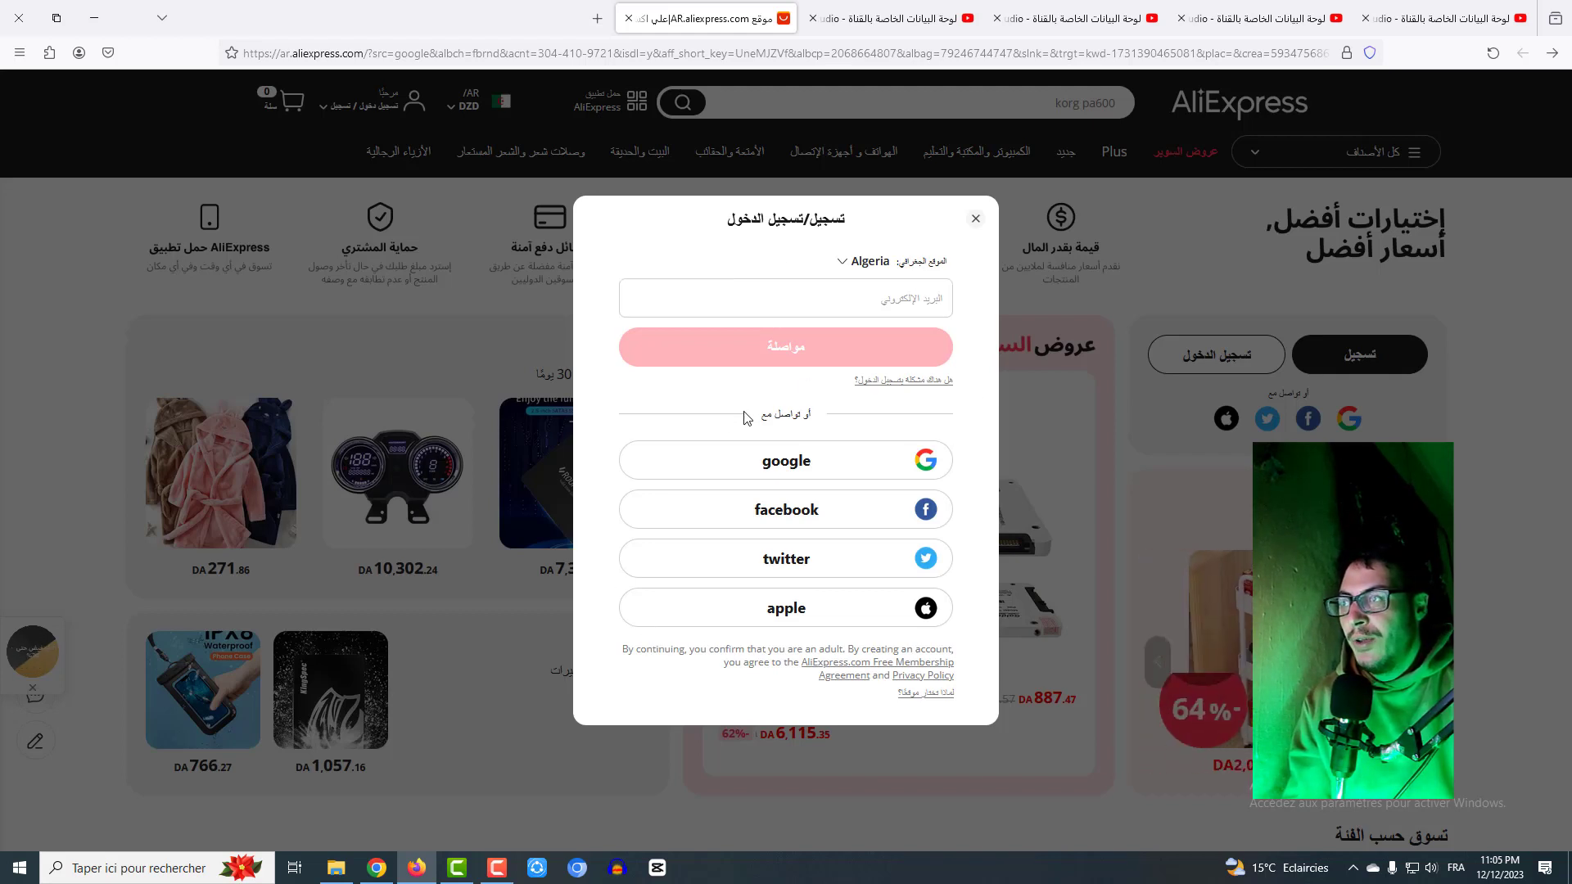
pyautogui.click(761, 466)
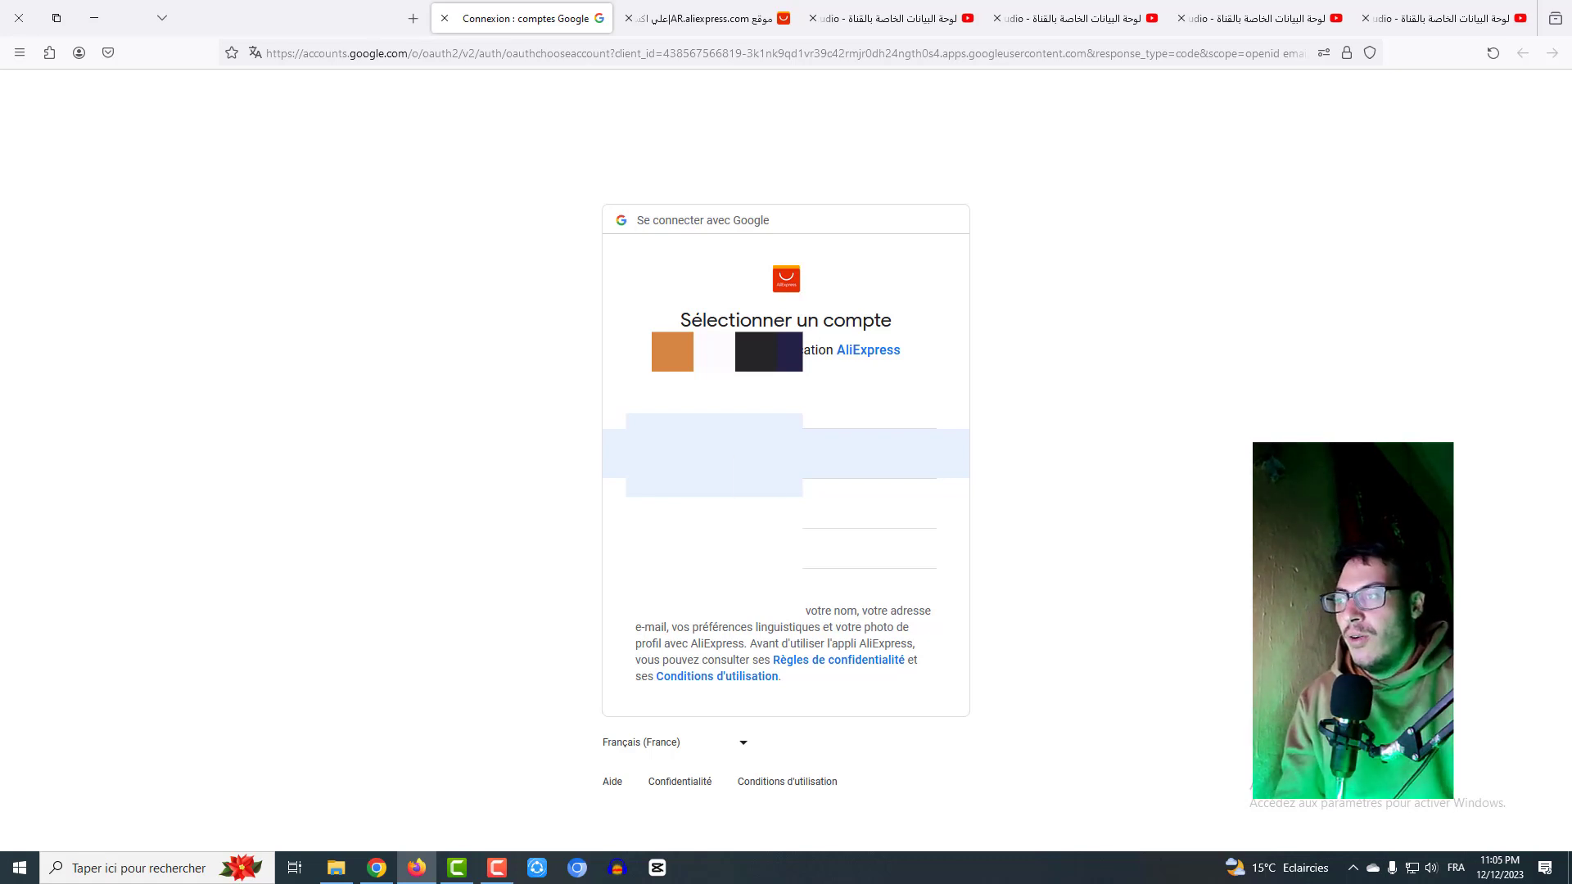
# - Choose the Google account to finish signing in to AliExpress
pyautogui.click(712, 454)
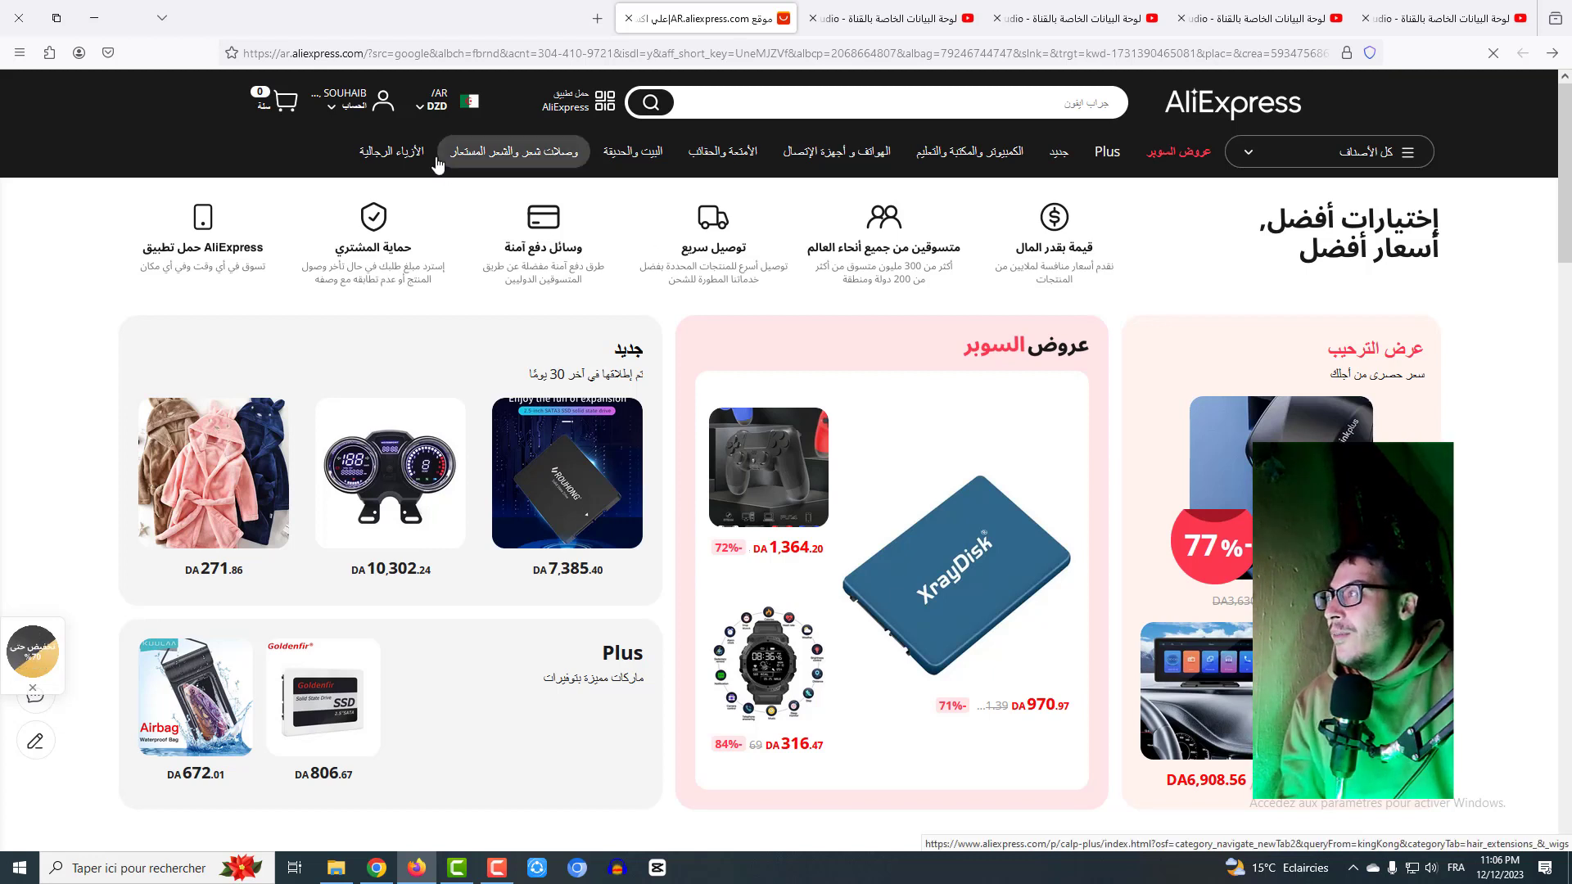
# - Go through My Orders to the account's Shipping address (عنوان الشحن) form
pyautogui.moveTo(353, 104)
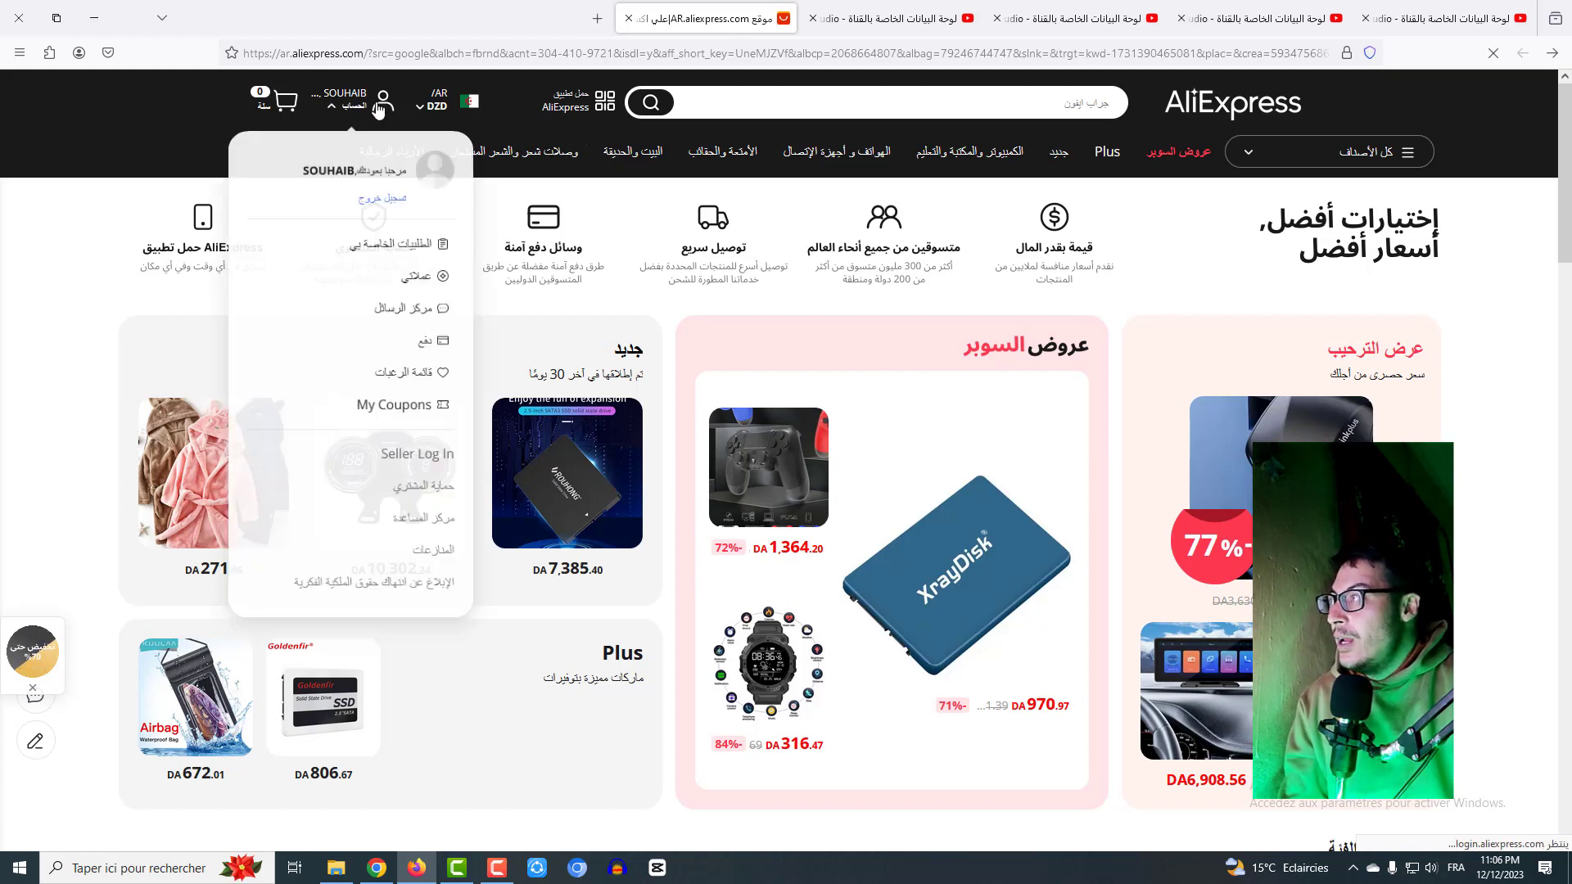
pyautogui.click(361, 245)
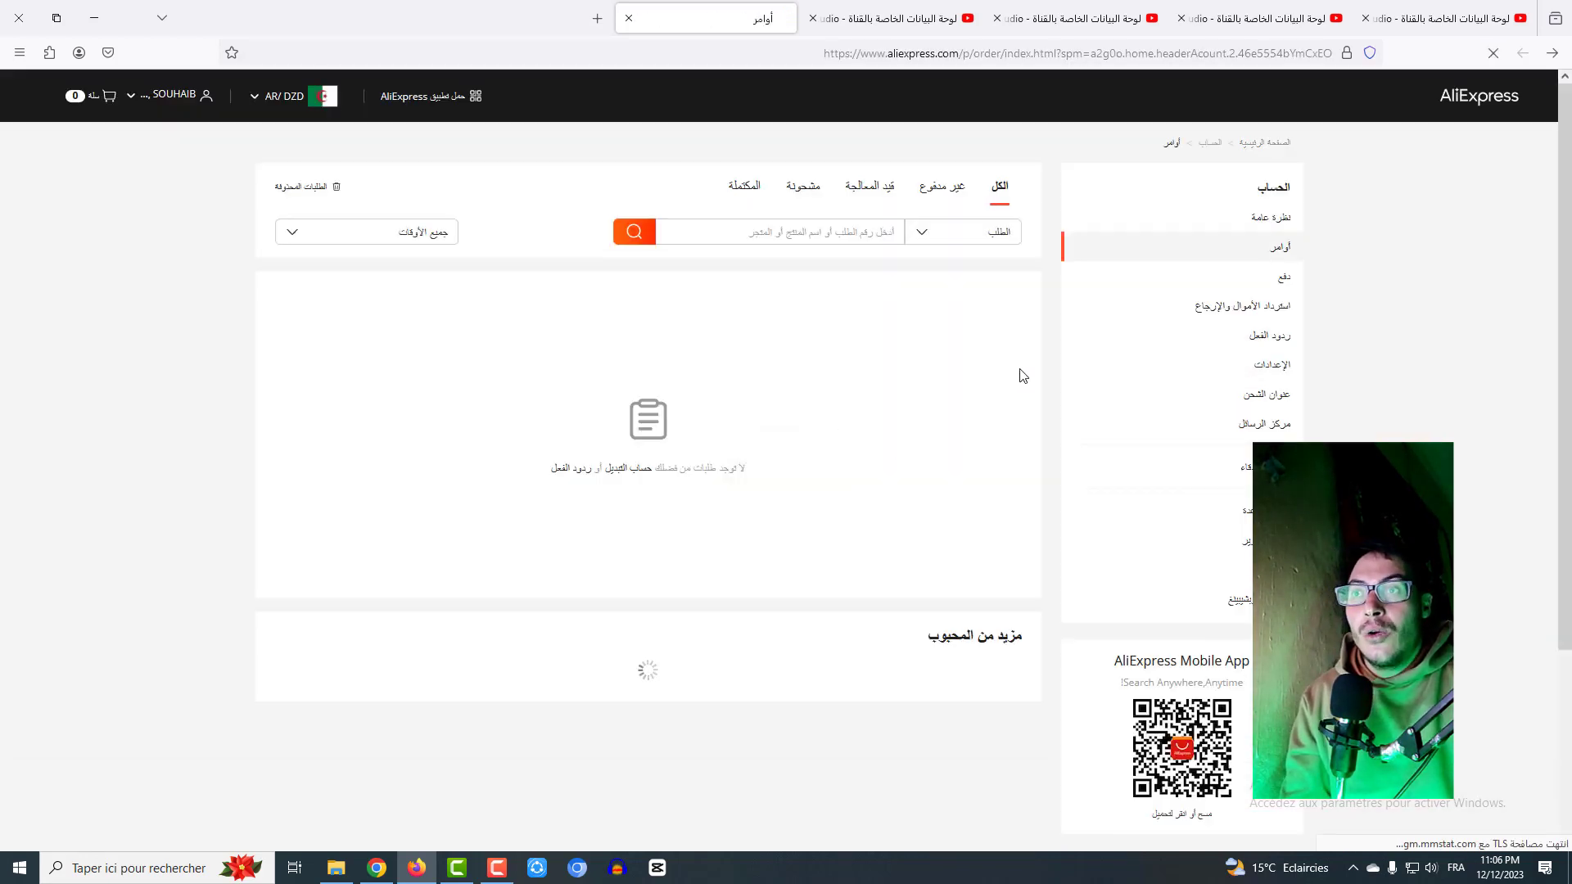
pyautogui.click(1289, 396)
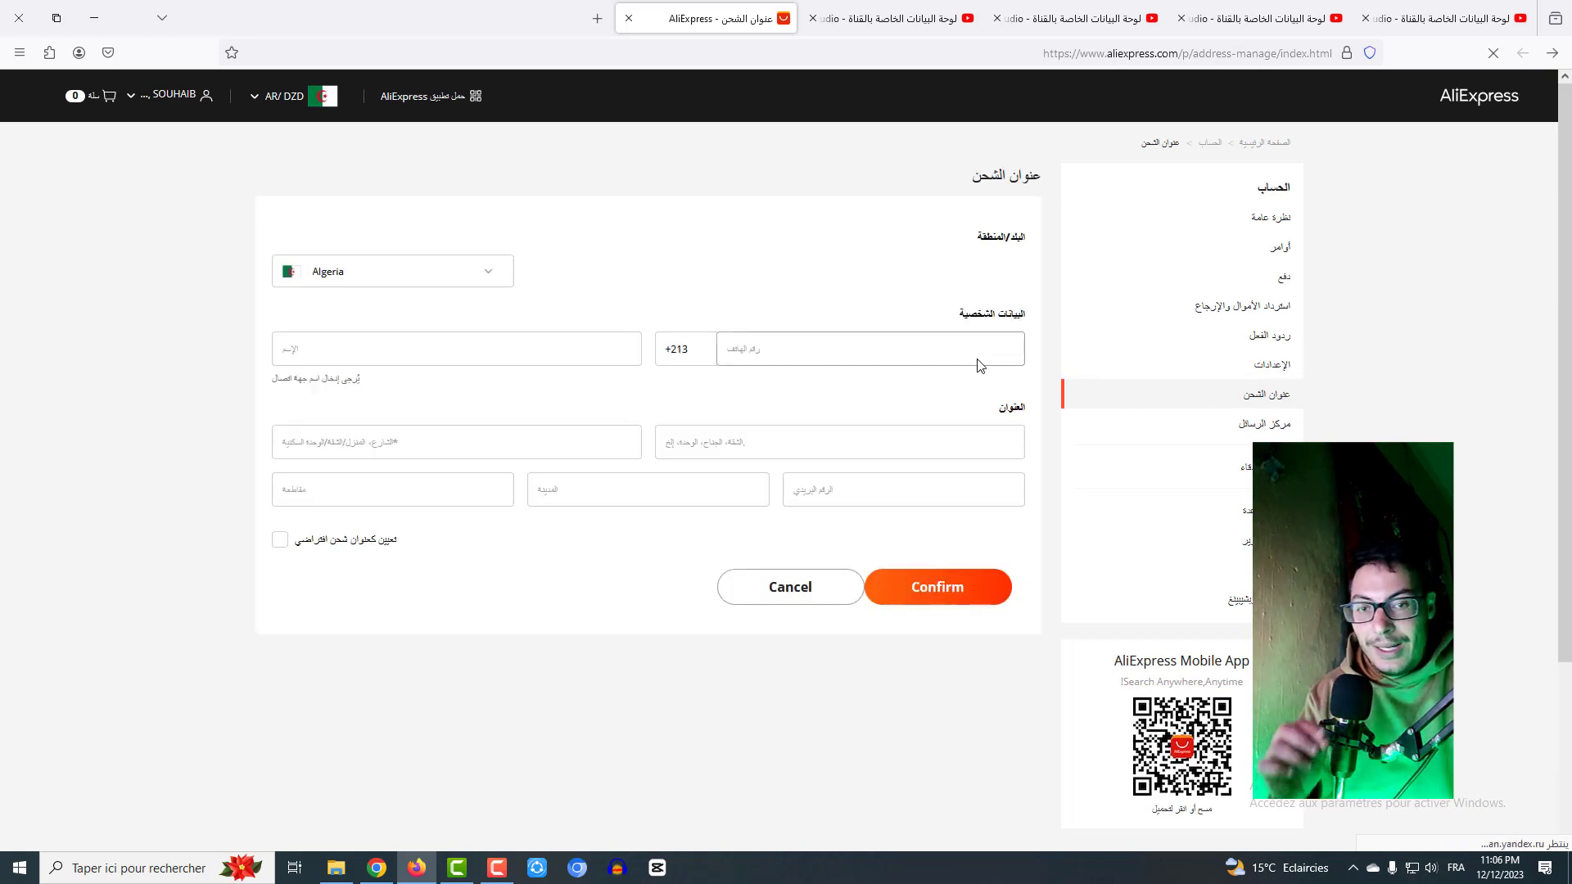
# - Keep Algeria as the country and enter the recipient's full name
pyautogui.click(431, 277)
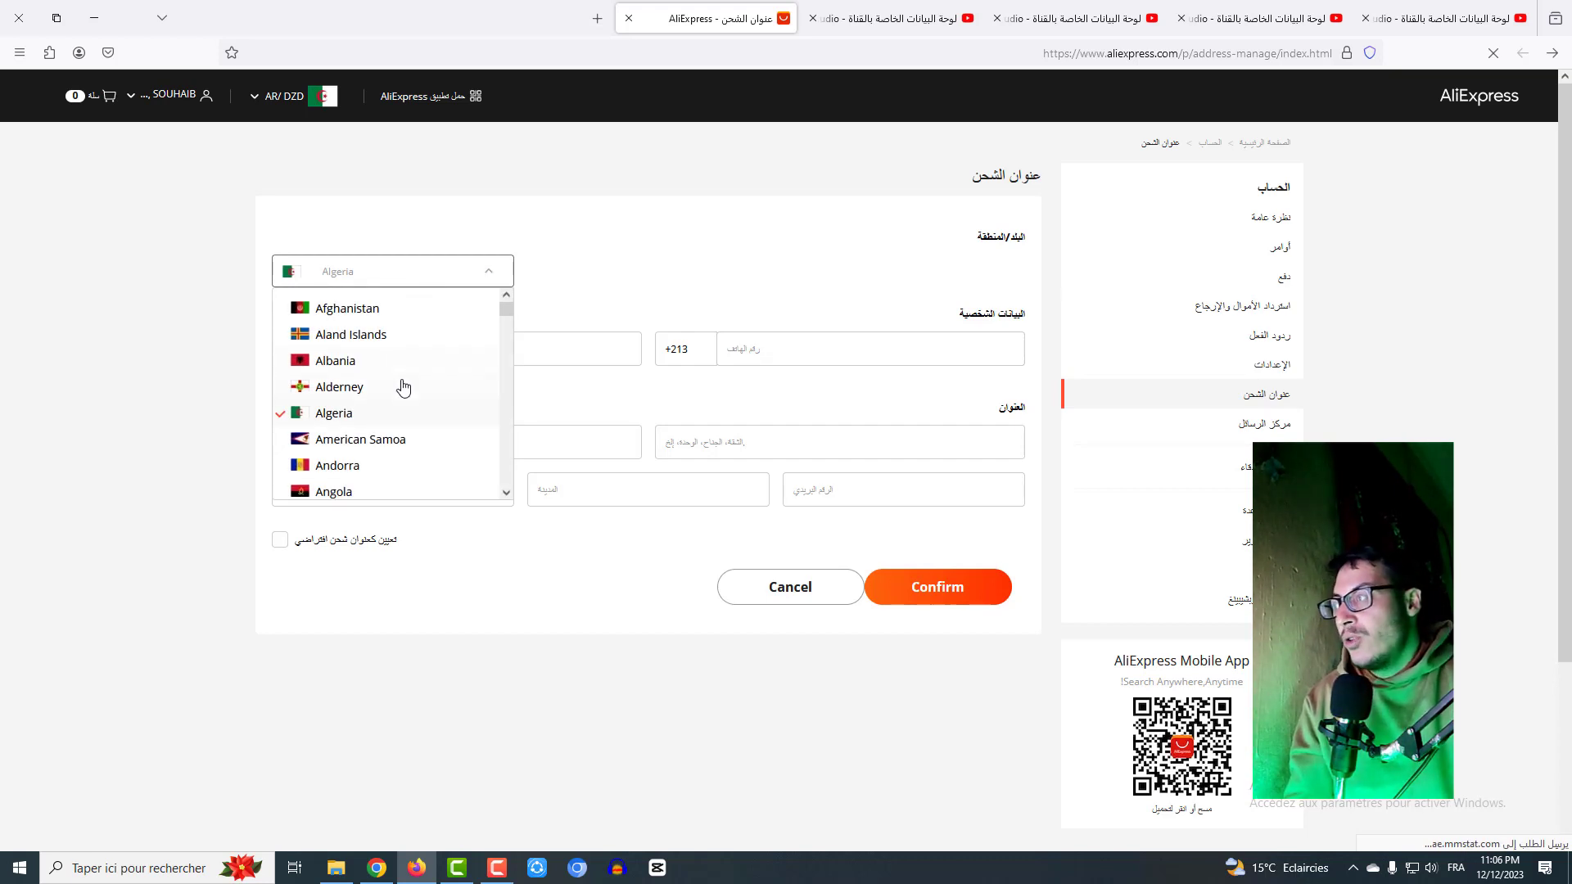
pyautogui.click(333, 415)
pyautogui.click(398, 351)
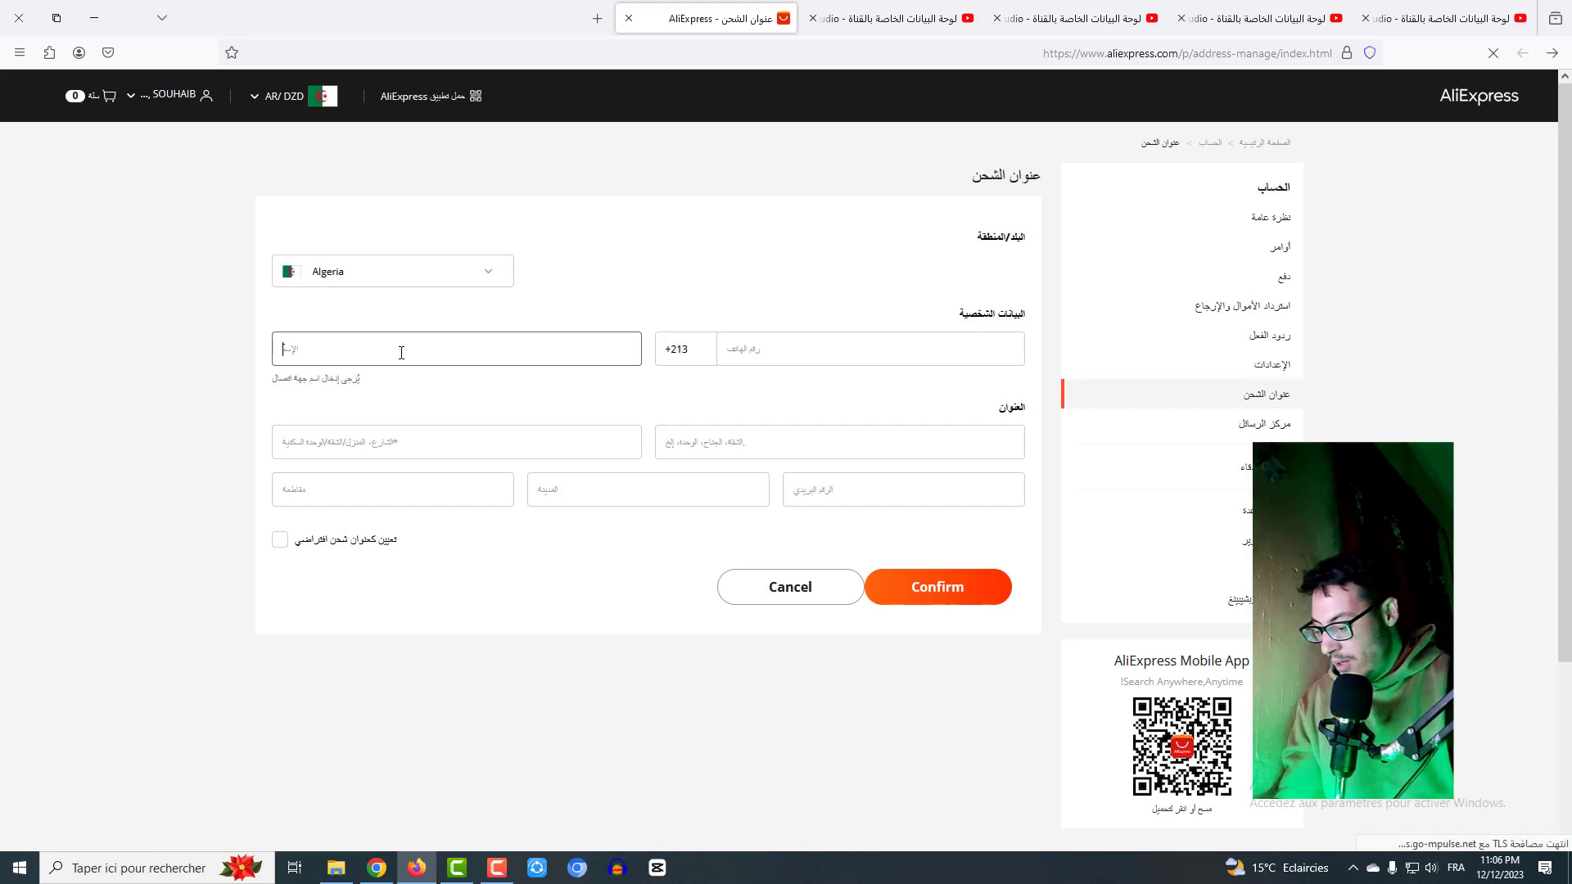
pyautogui.write('h')
pyautogui.press('BackSpace')
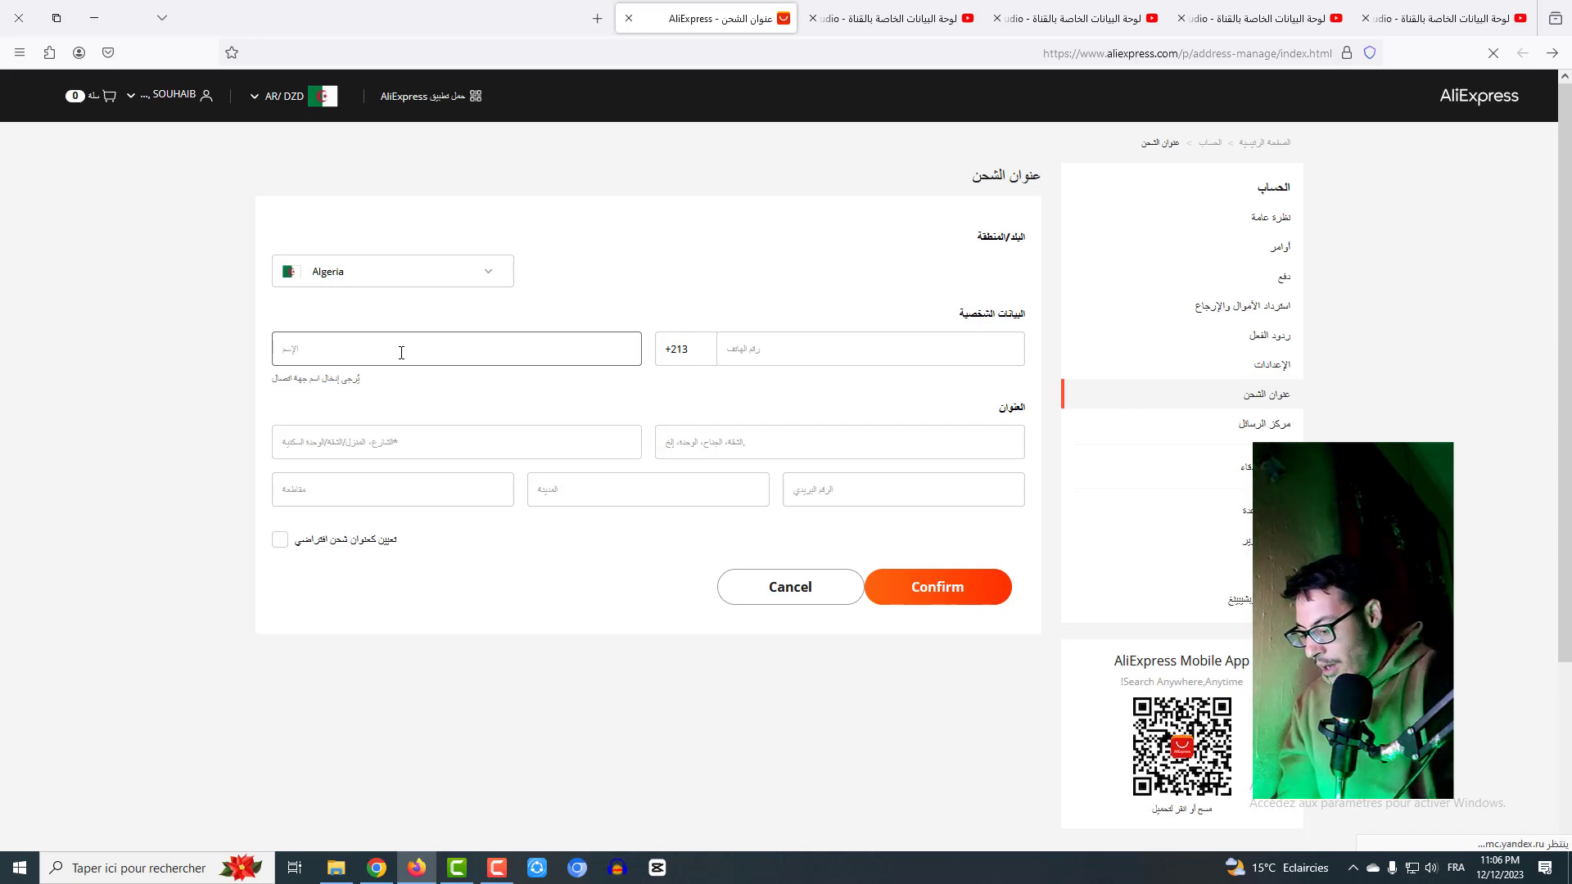
pyautogui.write('h')
pyautogui.press('BackSpace')
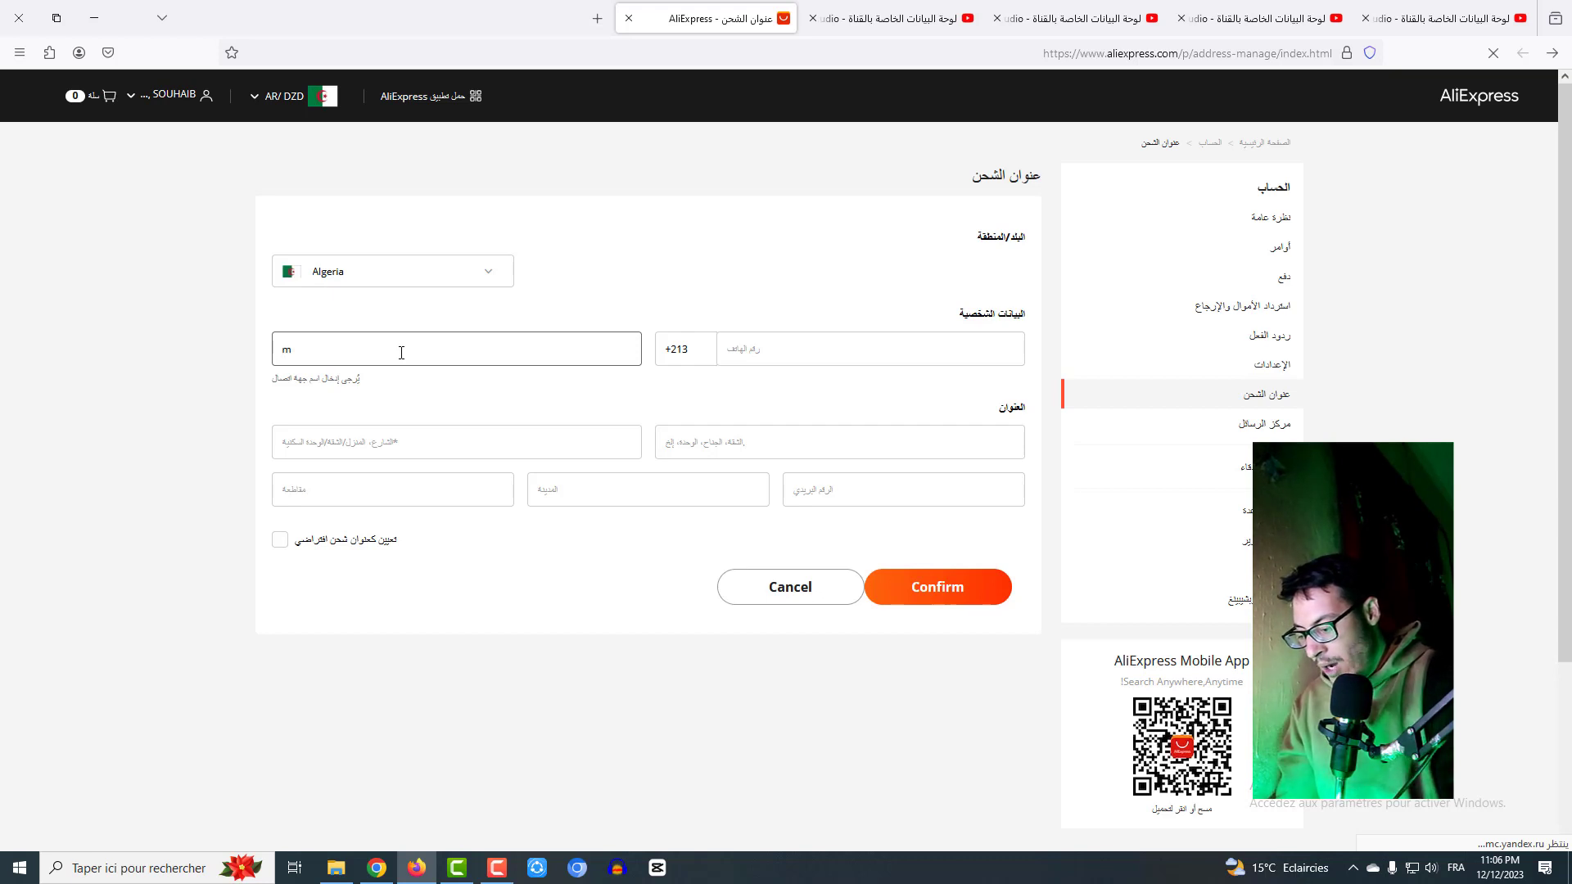
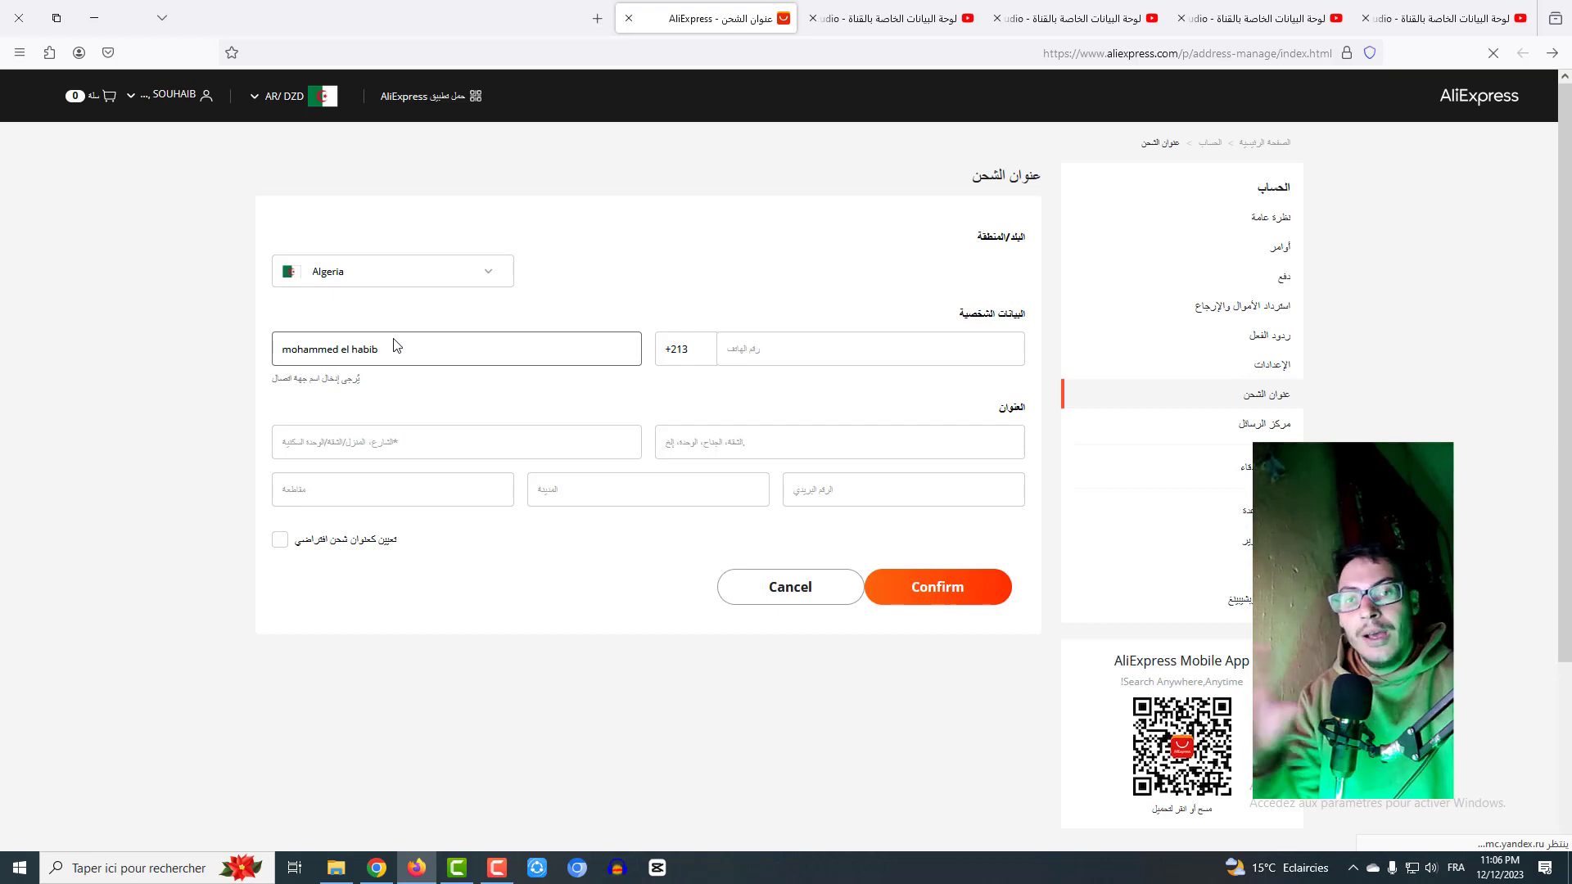
# - Enter the recipient's mobile number after the +213 code
pyautogui.click(784, 350)
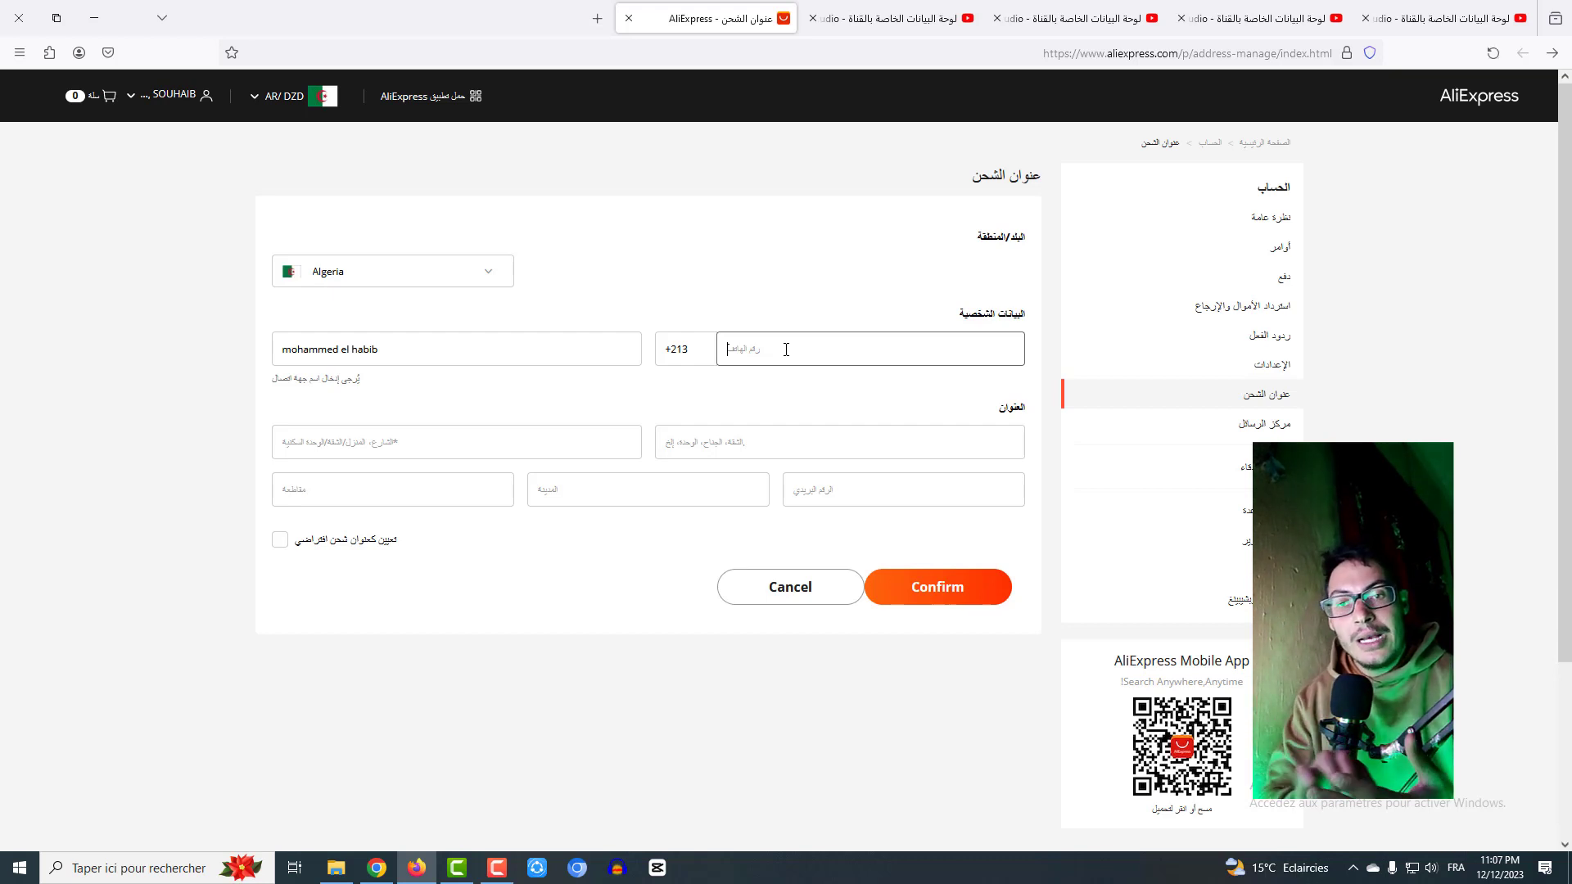
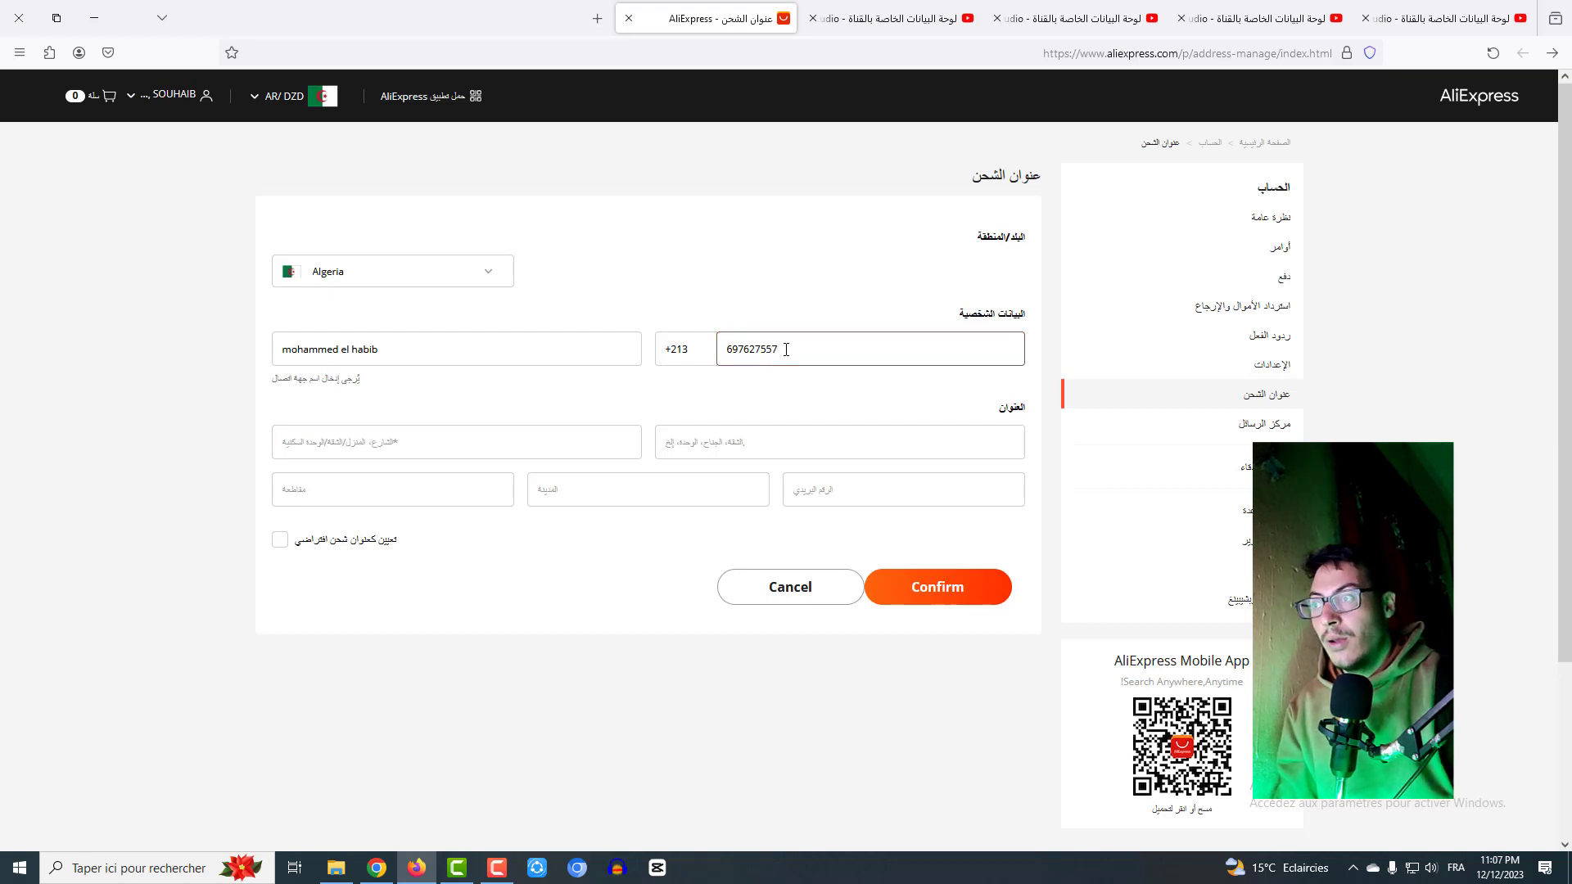
pyautogui.click(467, 441)
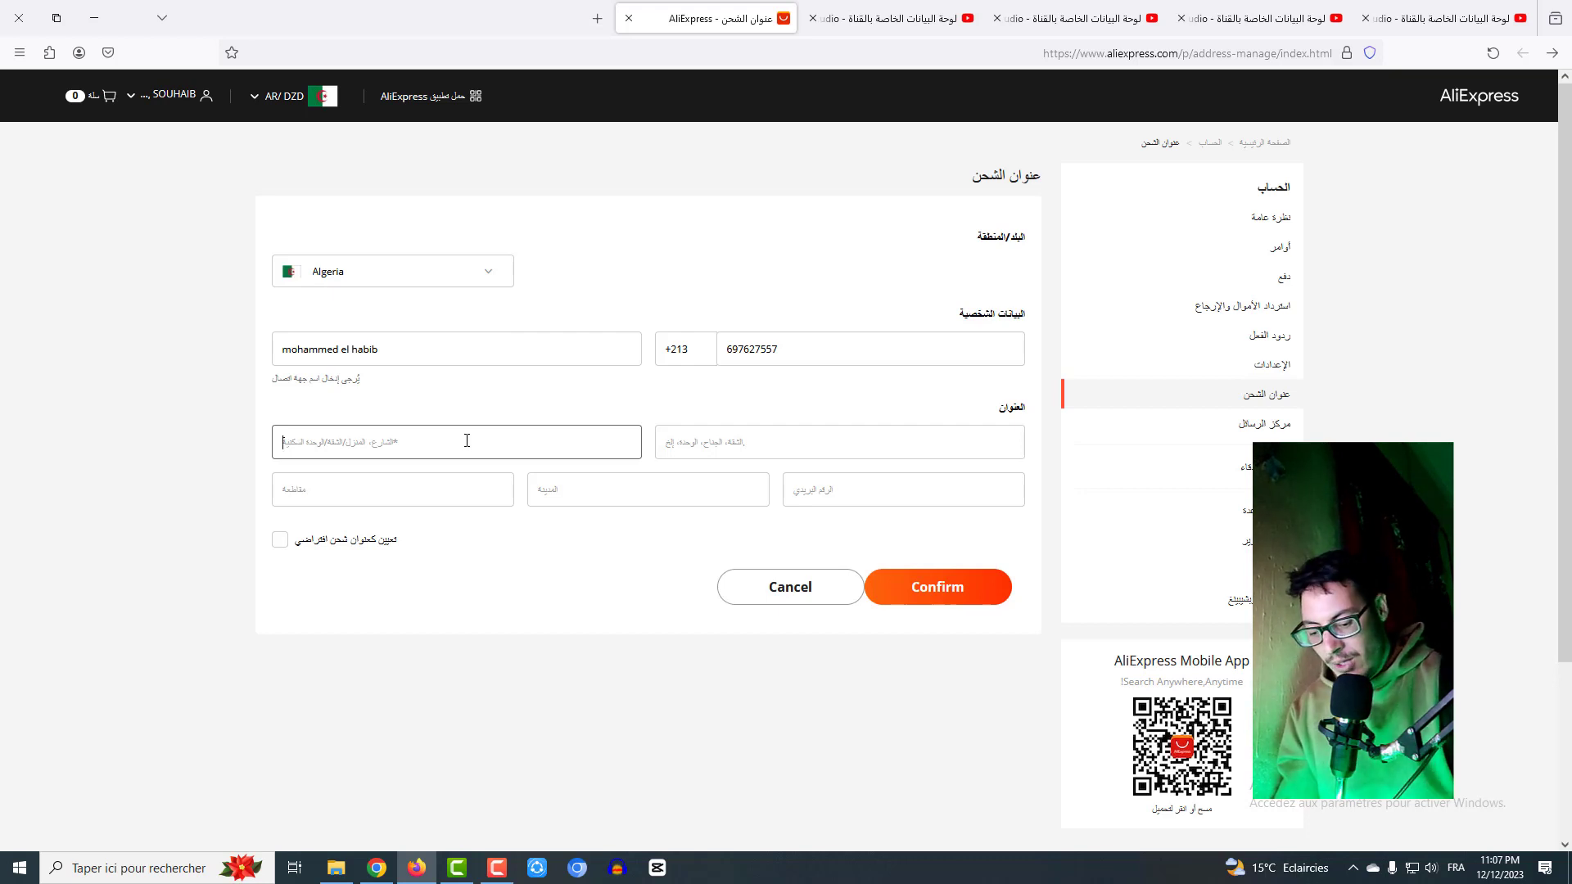
# - Fill in the street address and apartment lines, then recheck the name and phone entries
pyautogui.write('10')
pyautogui.click(706, 443)
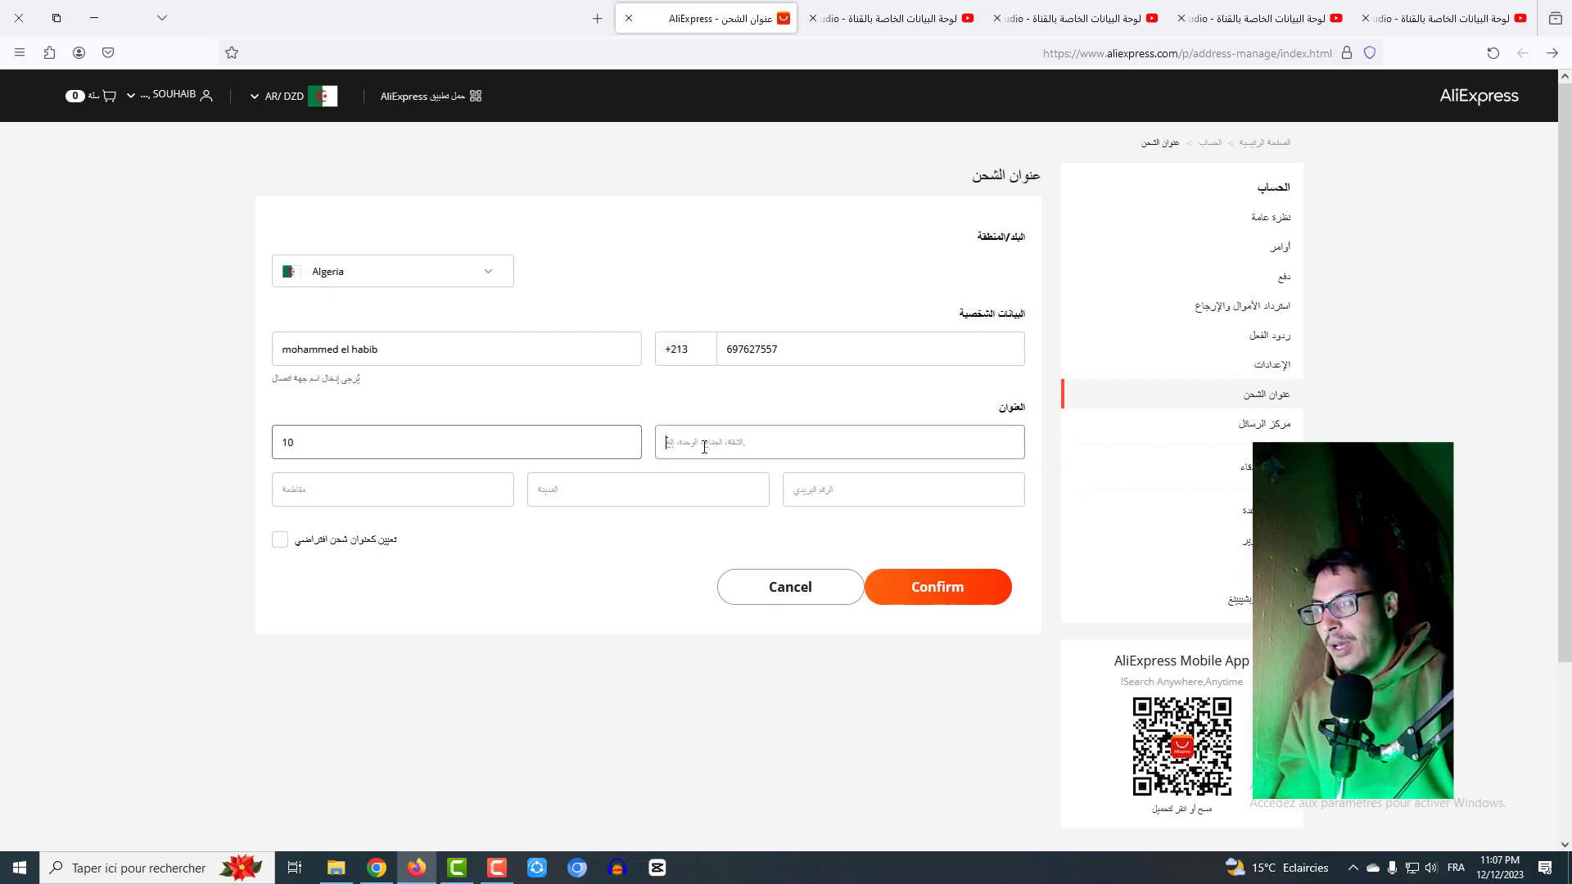
pyautogui.write('20')
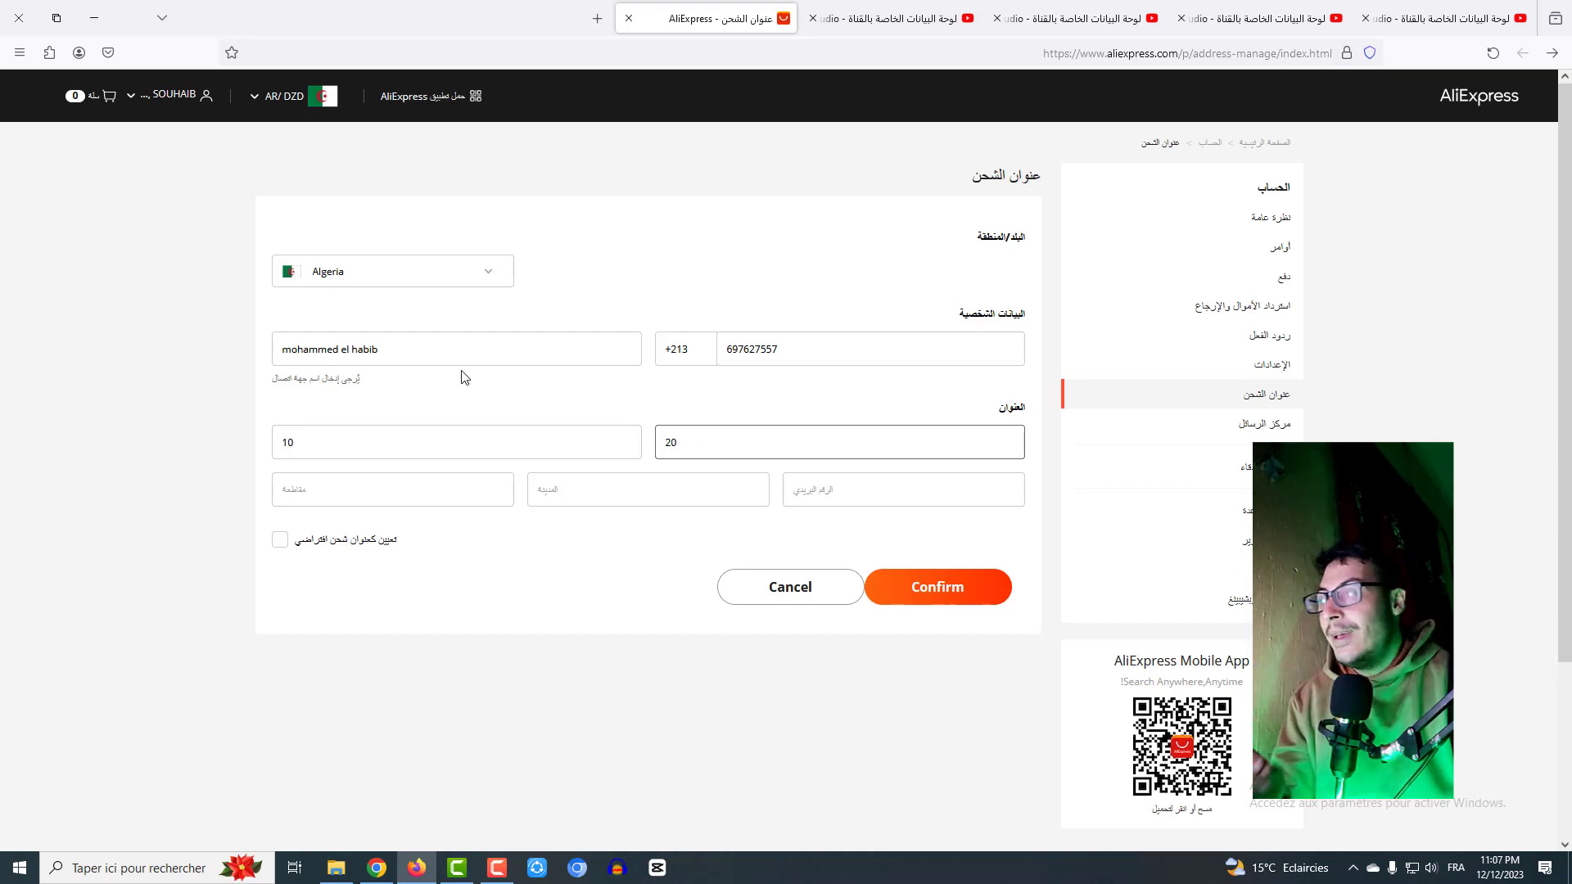
pyautogui.moveTo(417, 361); pyautogui.dragTo(267, 322)
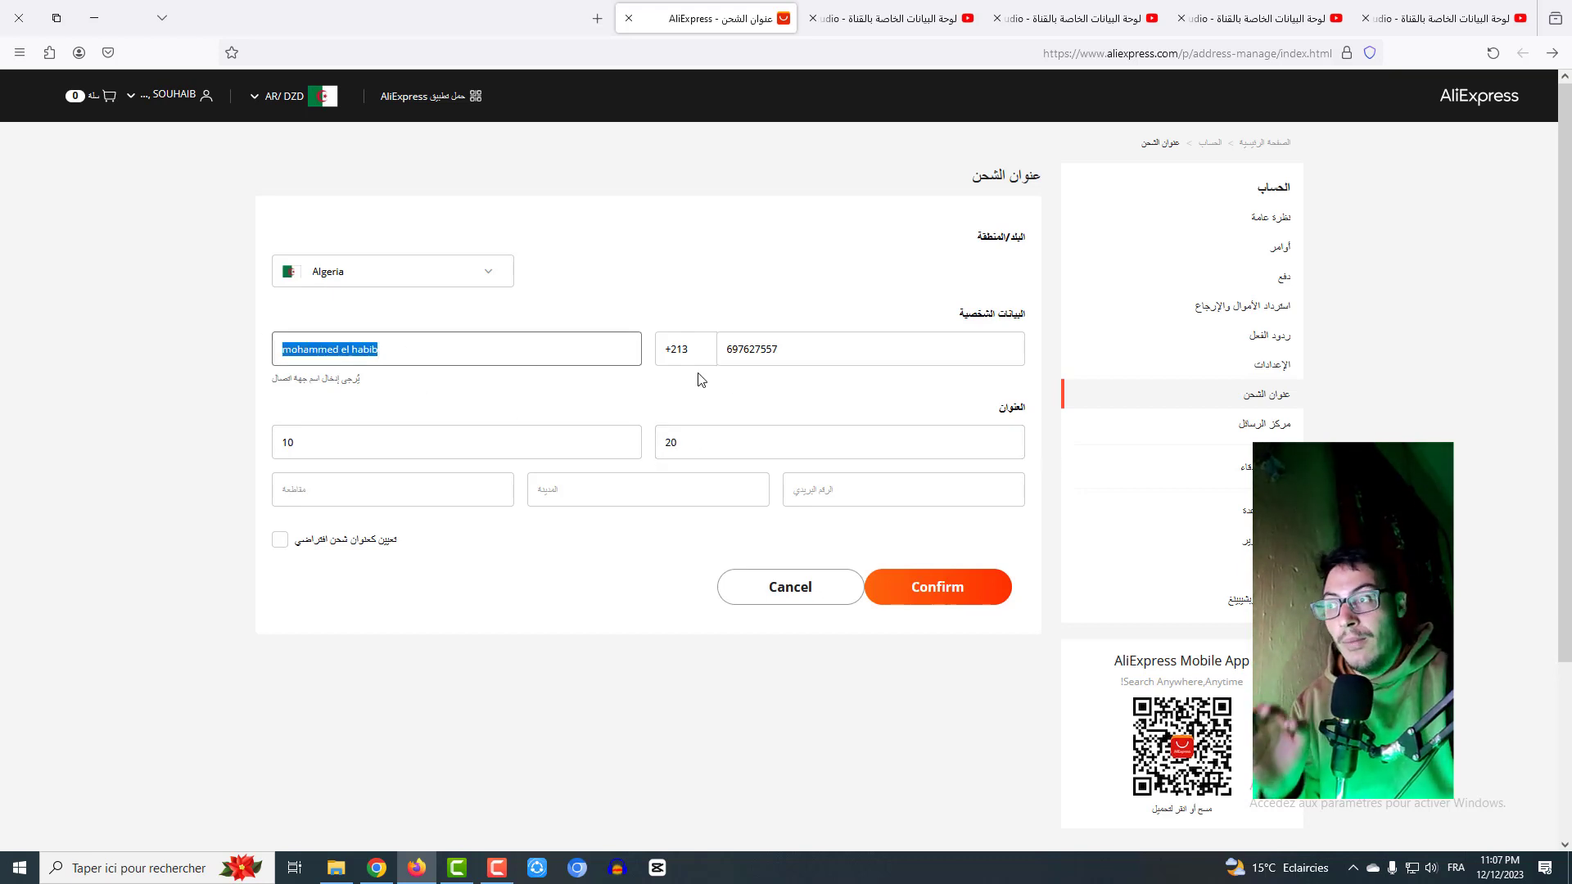
pyautogui.moveTo(815, 349); pyautogui.dragTo(754, 349)
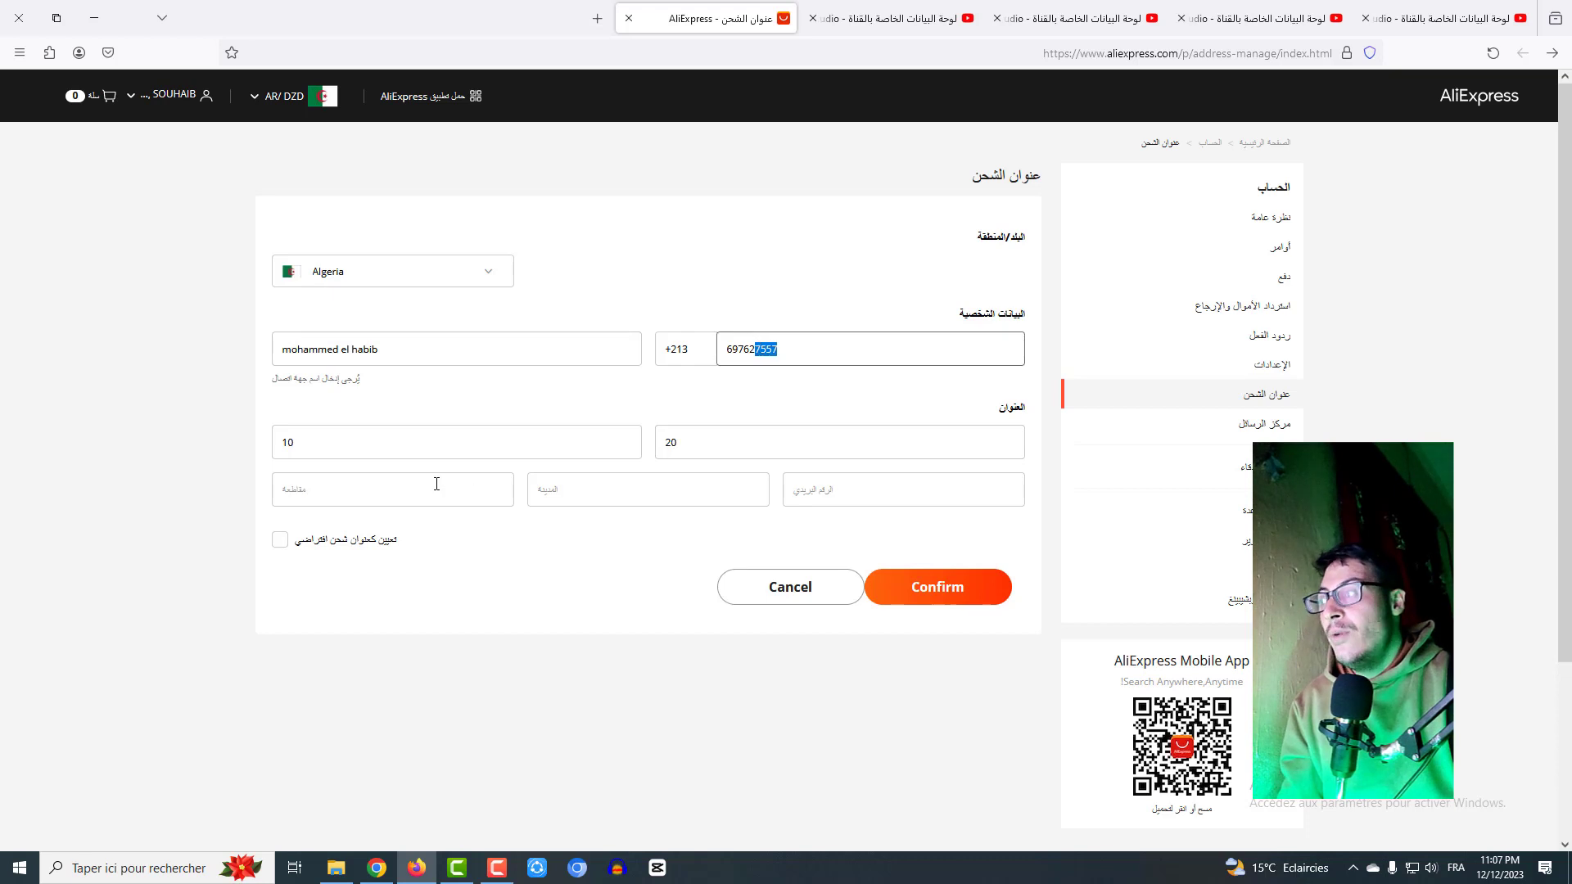
# - Enter ain madhi as the province of the address
pyautogui.click(372, 494)
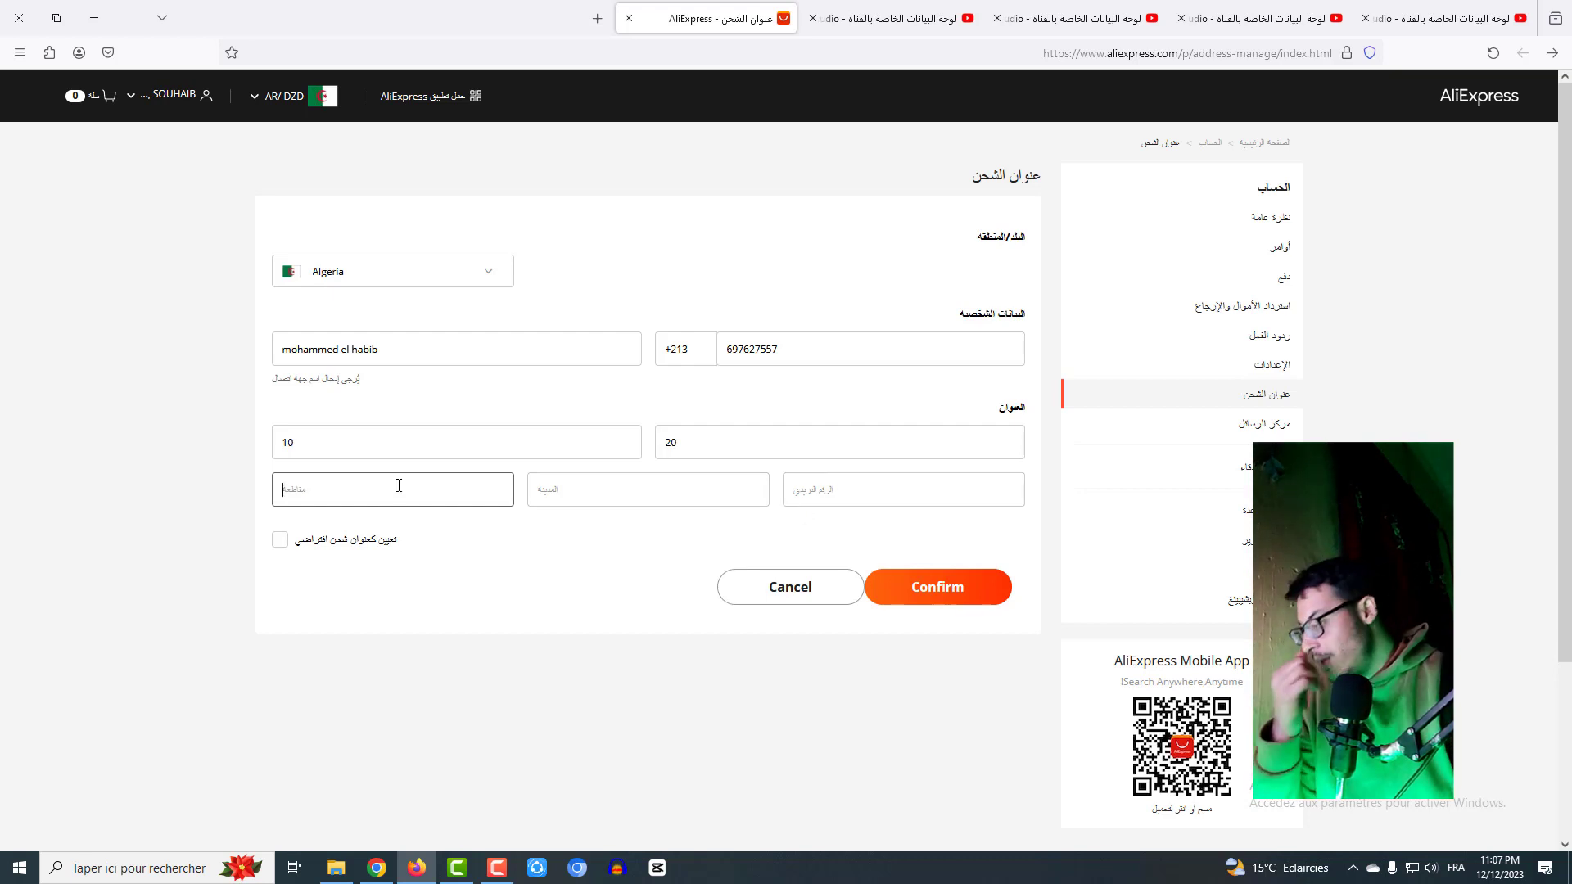
pyautogui.write('ai')
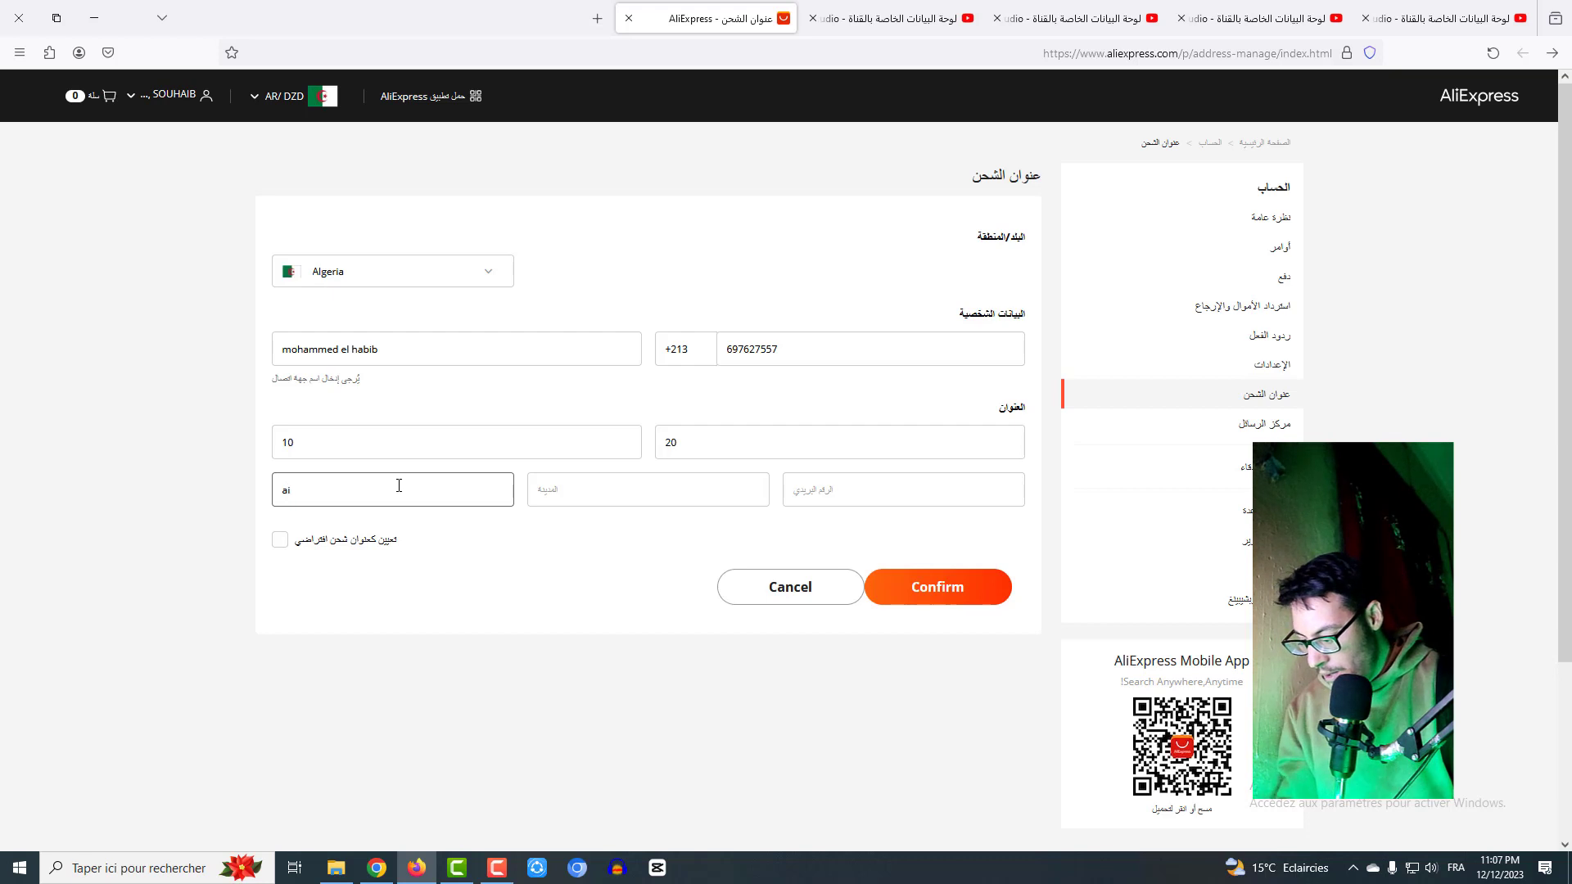
pyautogui.write('n madhi')
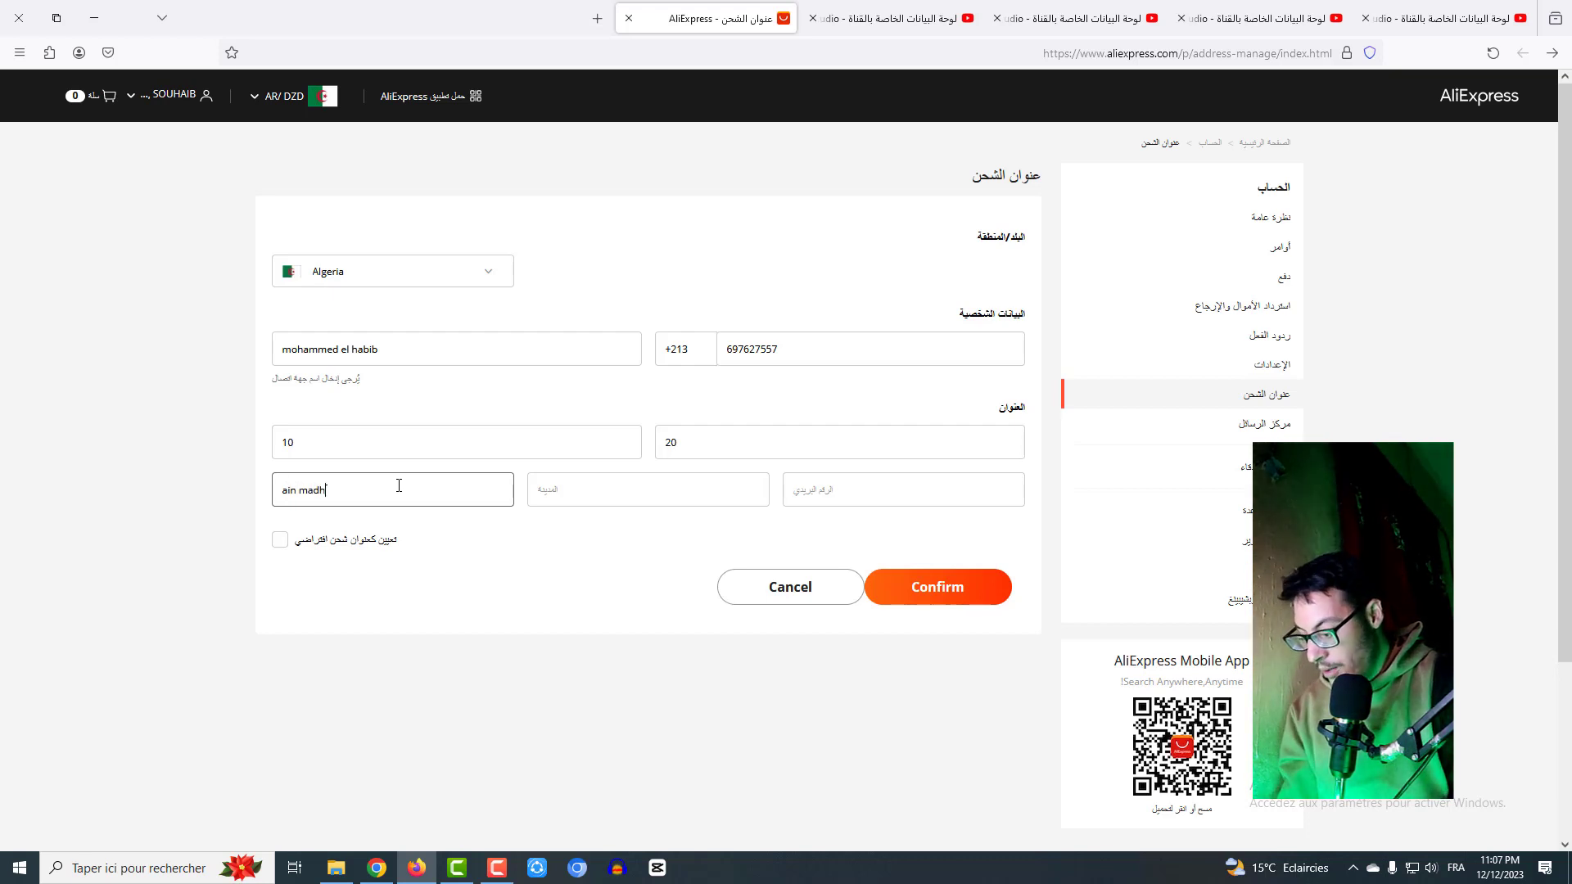
pyautogui.click(613, 491)
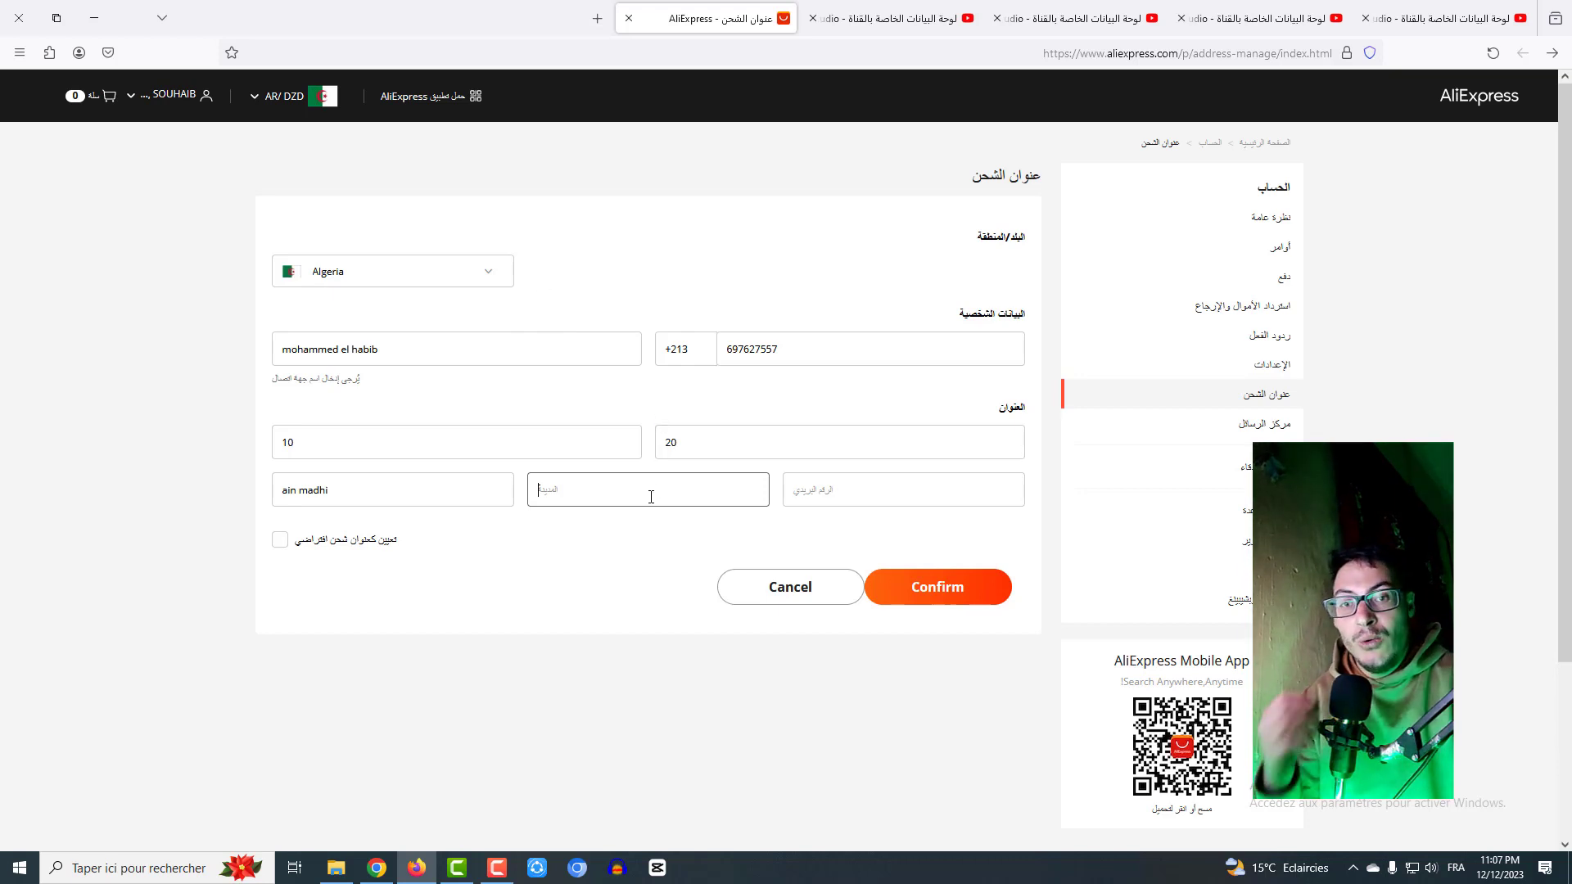
# - Search Google for ترجمة in a new tab, typing in Arabic
pyautogui.click(598, 18)
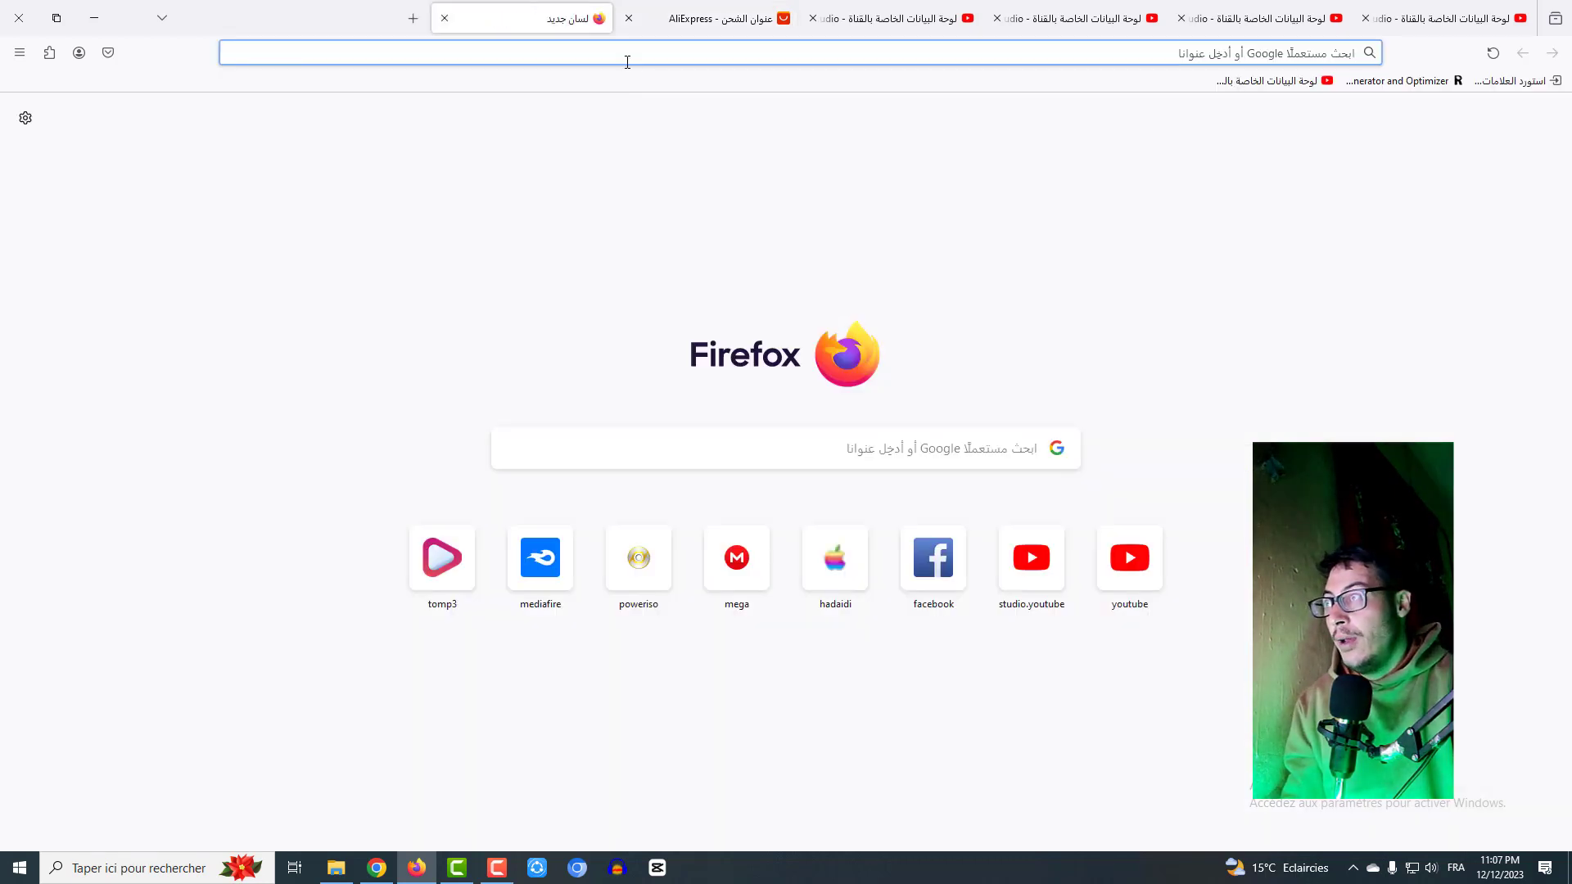
pyautogui.write('jh')
pyautogui.press('BackSpace')
pyautogui.press('BackSpace')
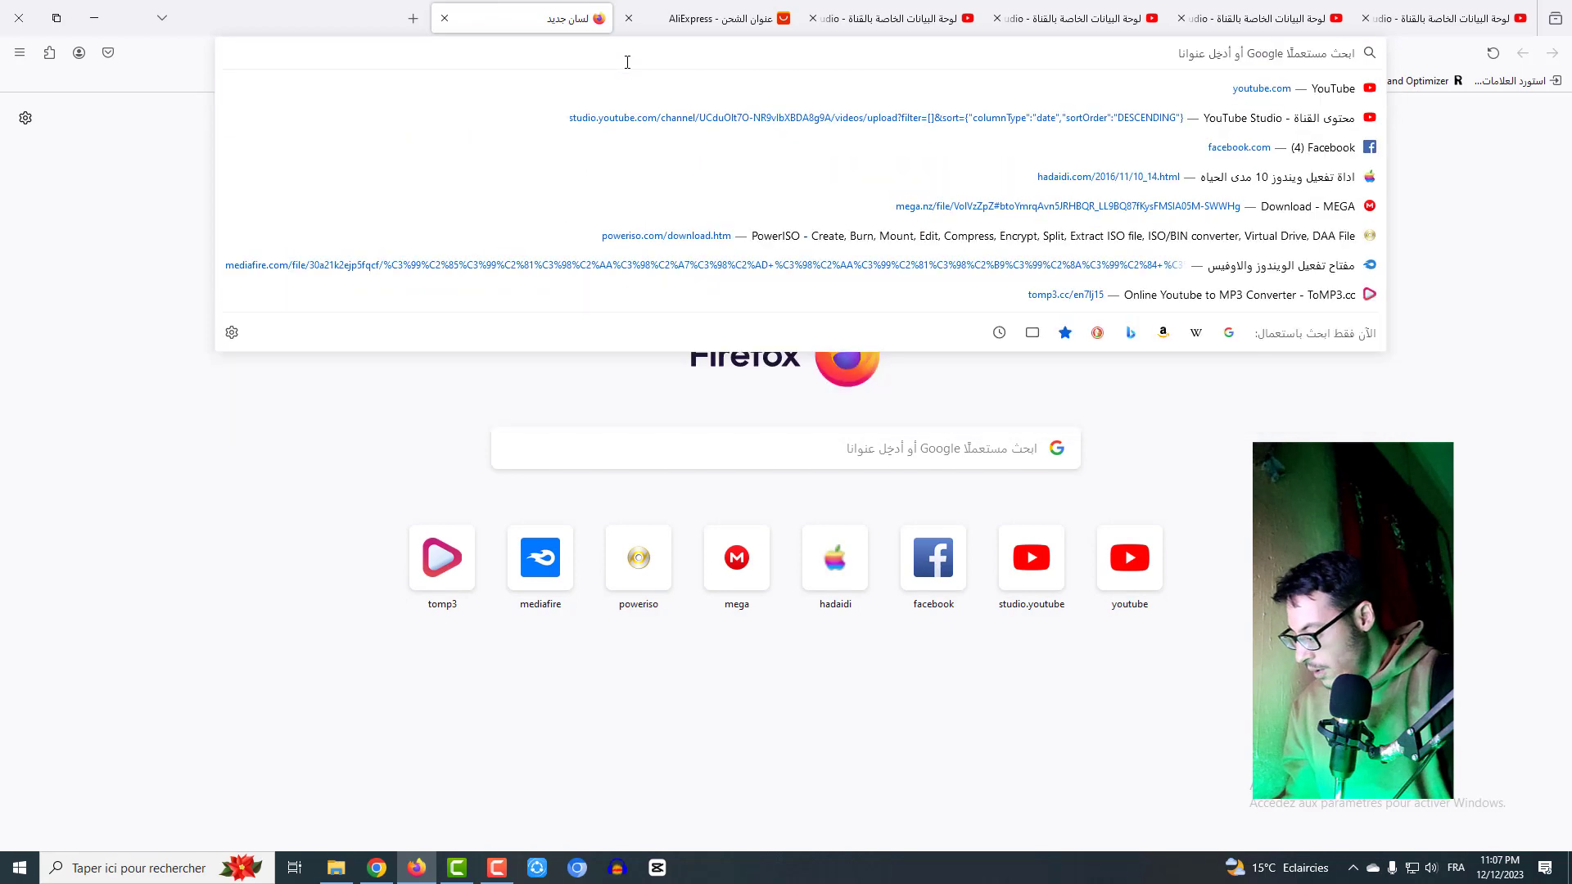
pyautogui.hotkey('alt', 'shift')
pyautogui.write('بل')
pyautogui.press('BackSpace')
pyautogui.press('BackSpace')
pyautogui.write('ت')
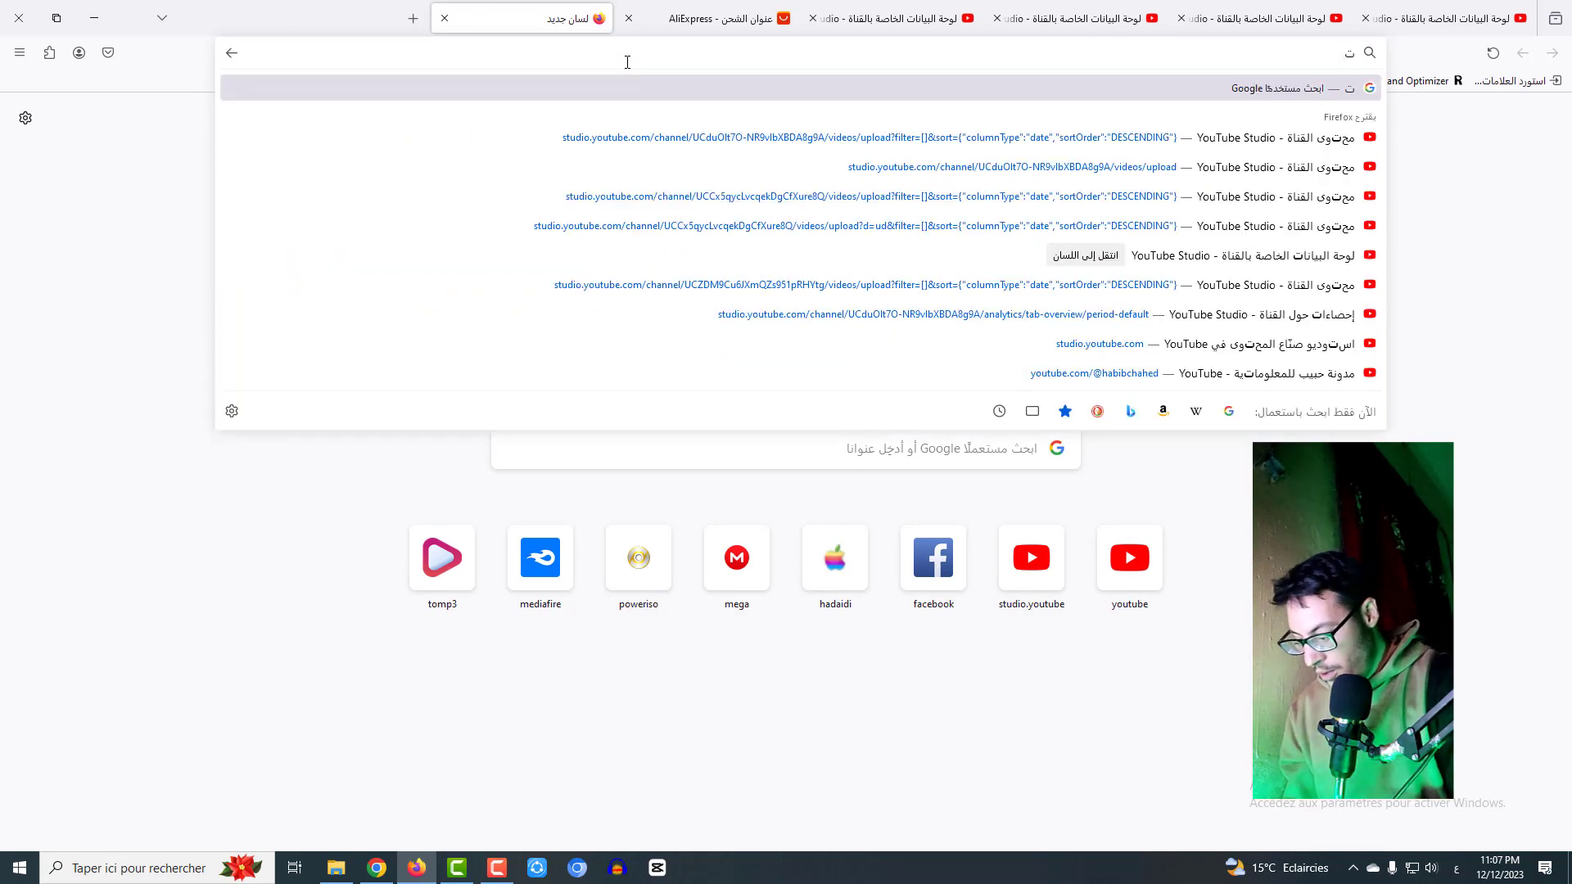
pyautogui.write('رجم')
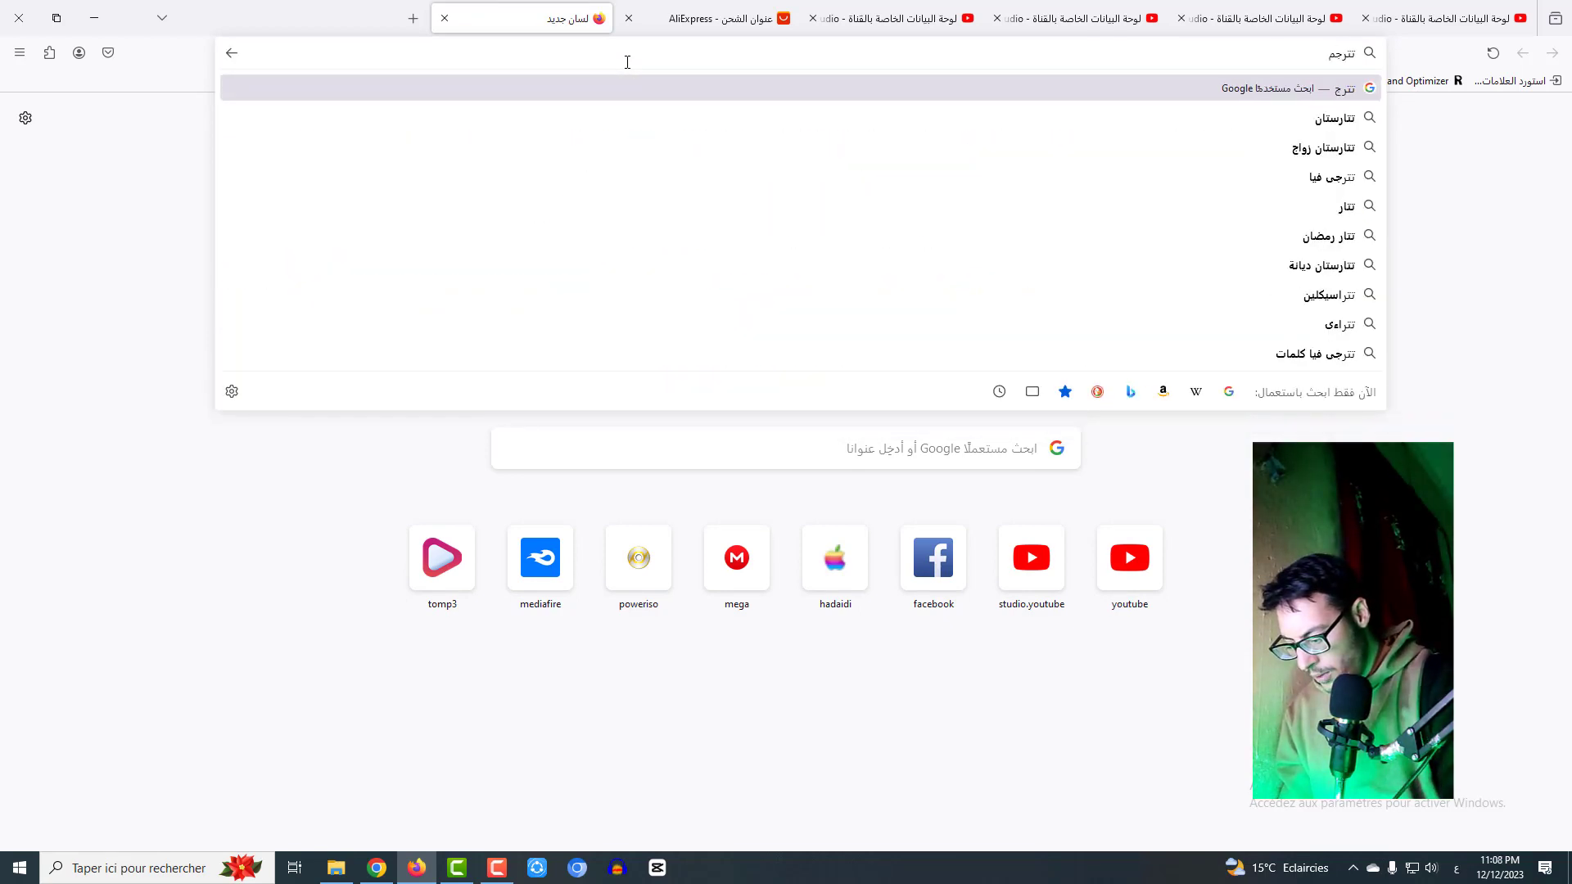
pyautogui.write('ة')
pyautogui.press('Return')
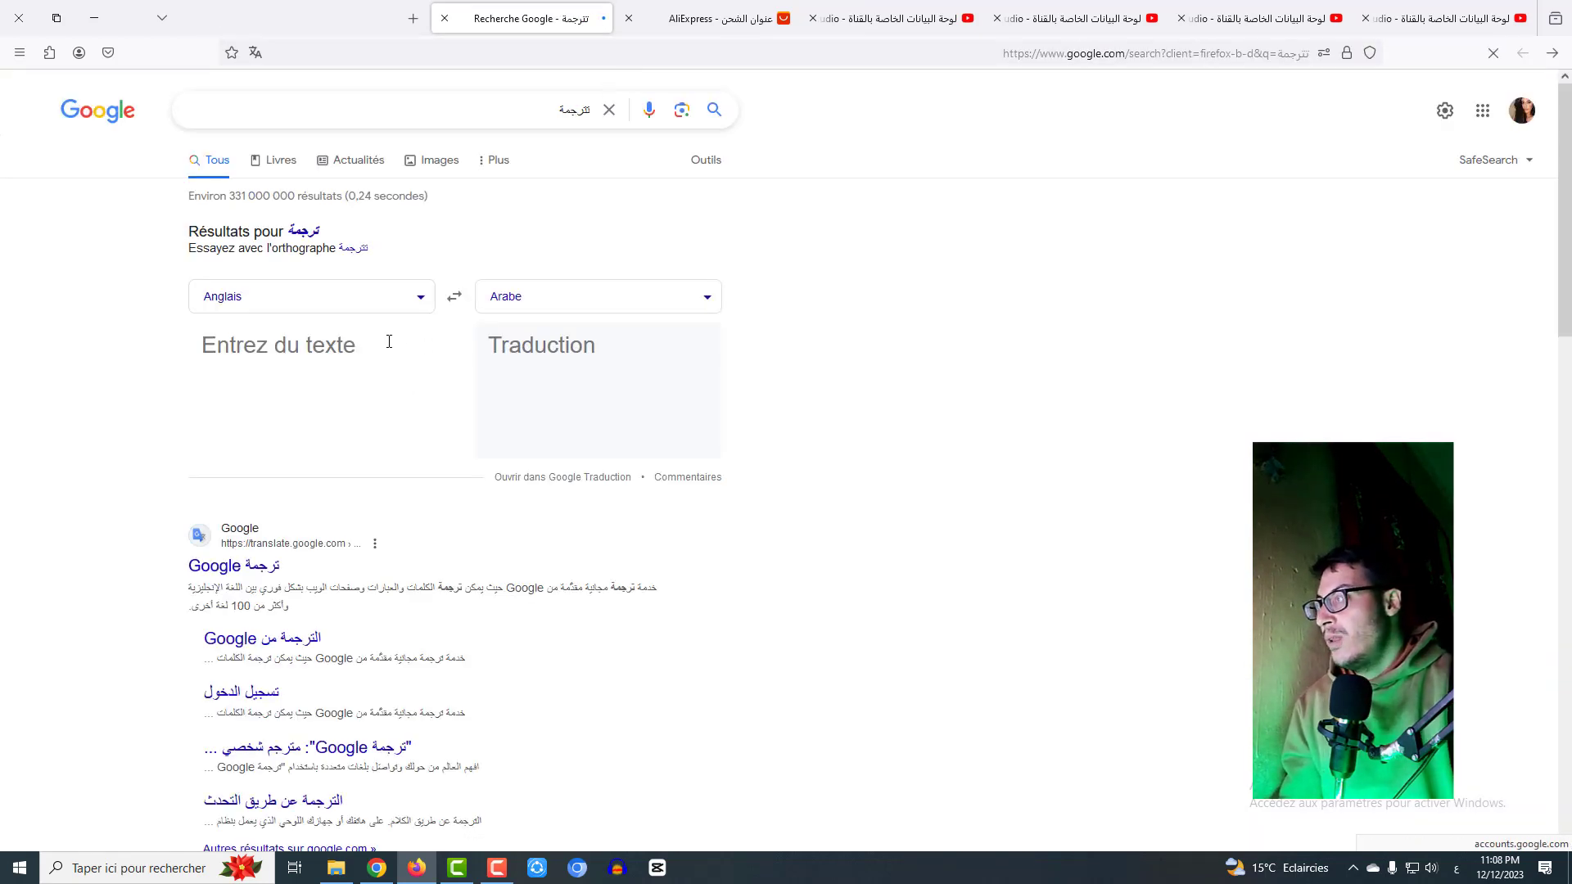
# - Translate الاغواط from Arabic to English and select the result Laghouat
pyautogui.click(454, 298)
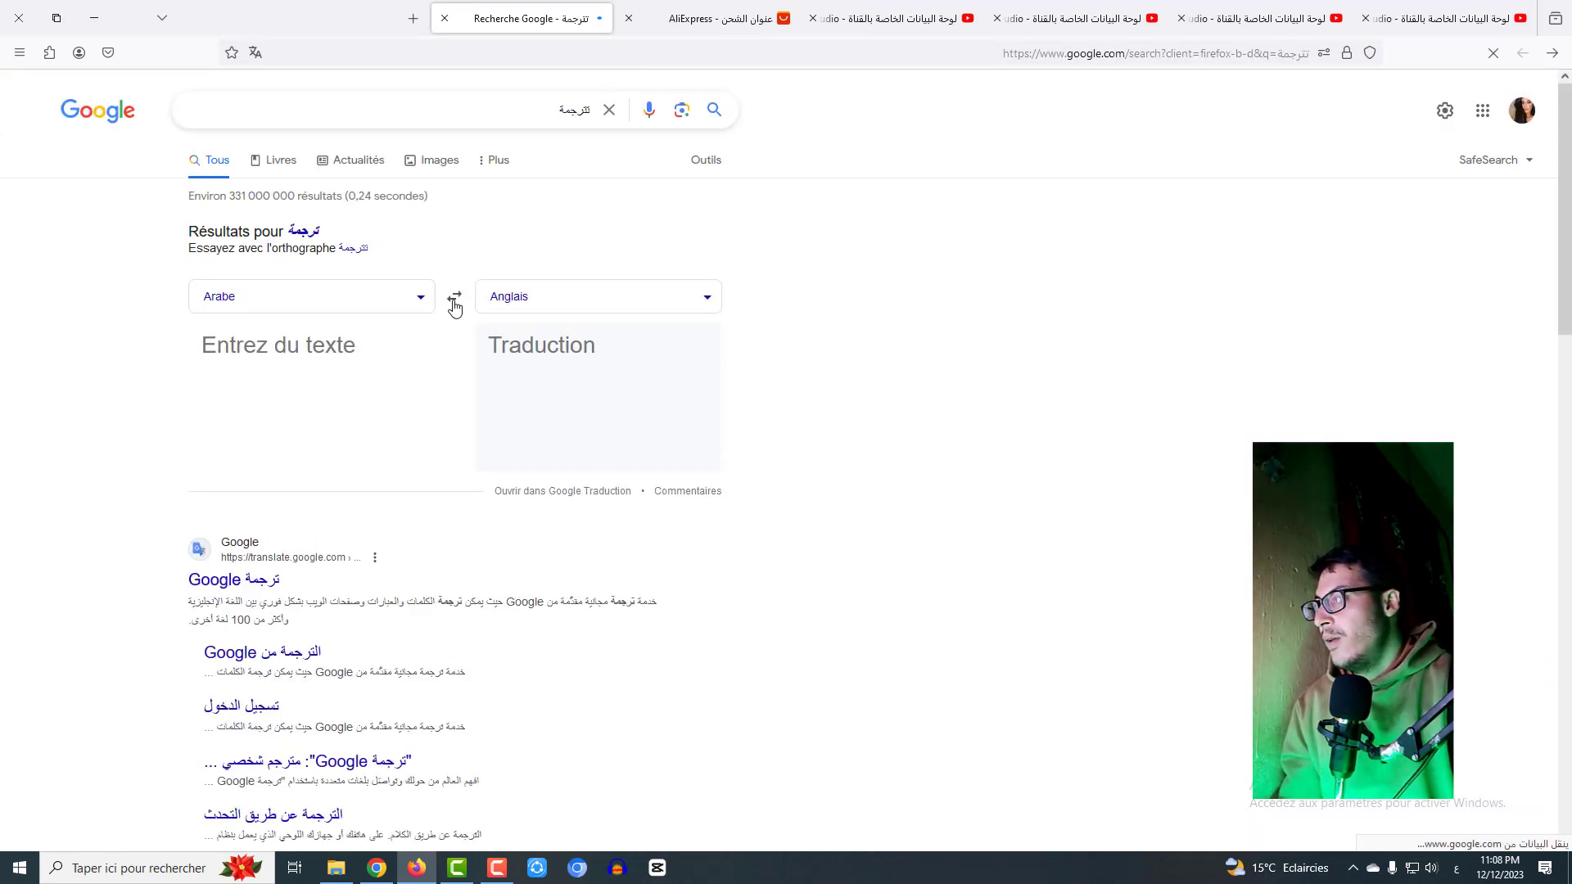
pyautogui.click(362, 356)
pyautogui.write('الاغ')
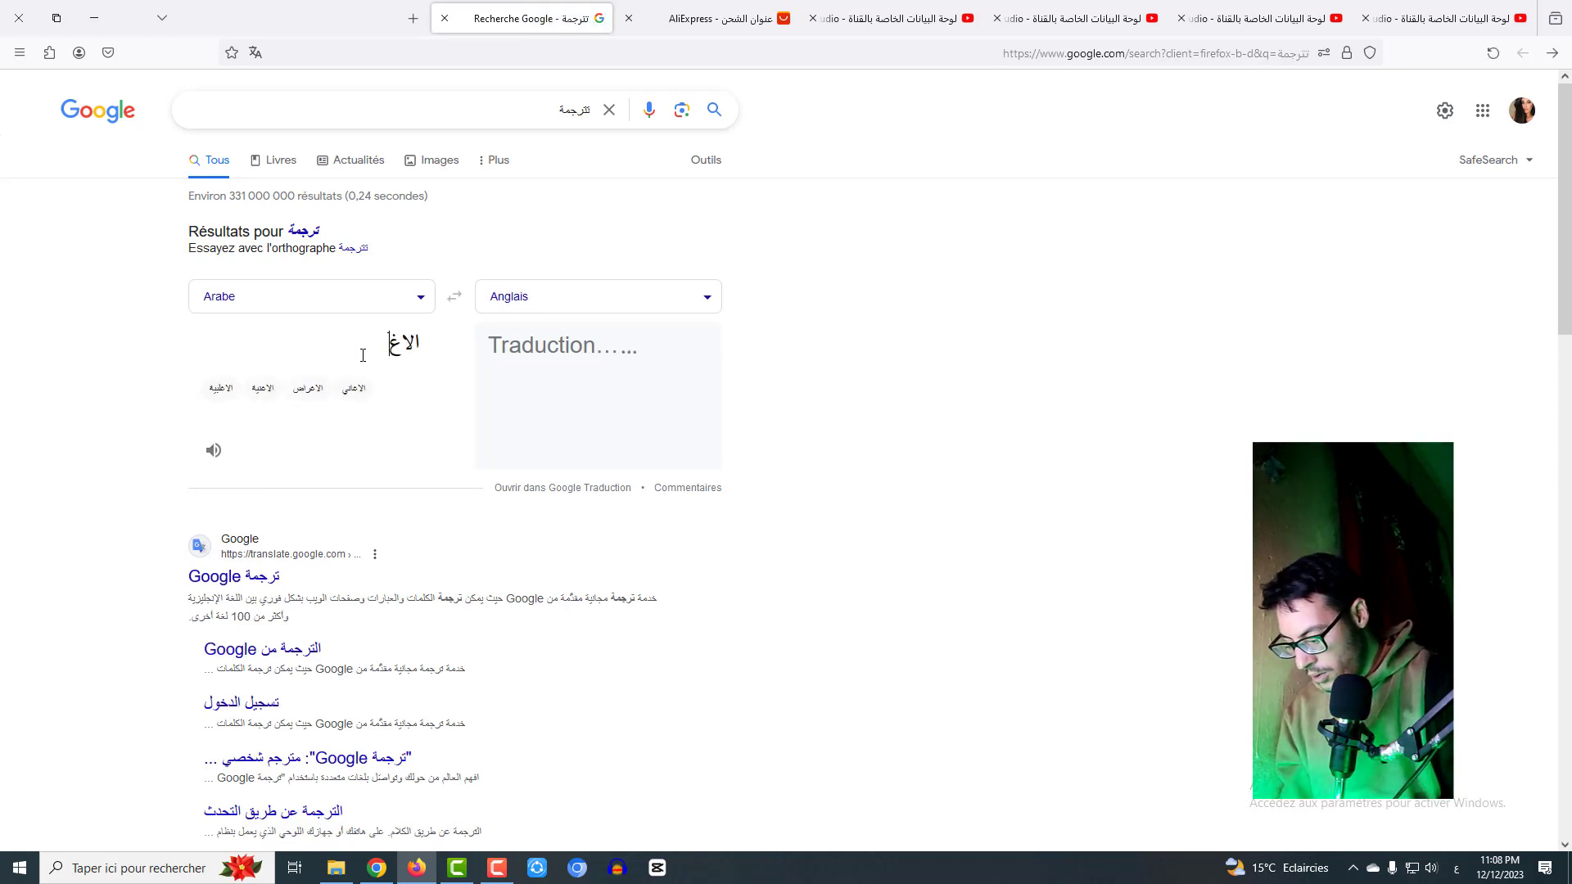
pyautogui.write('واط')
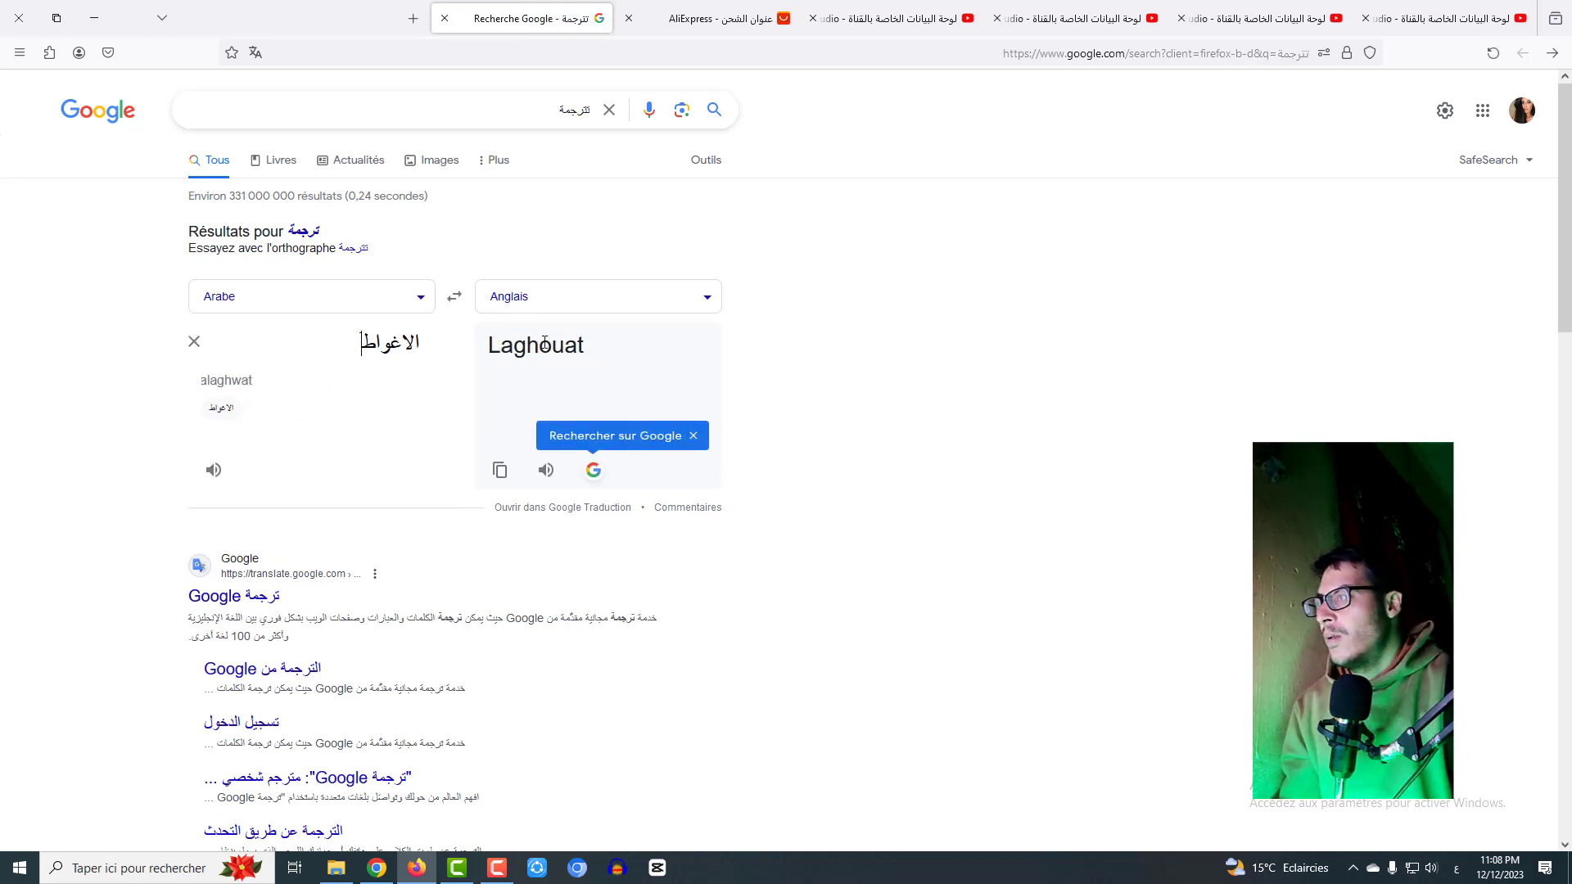
pyautogui.doubleClick(544, 343)
pyautogui.hotkey('ctrl', 'c')
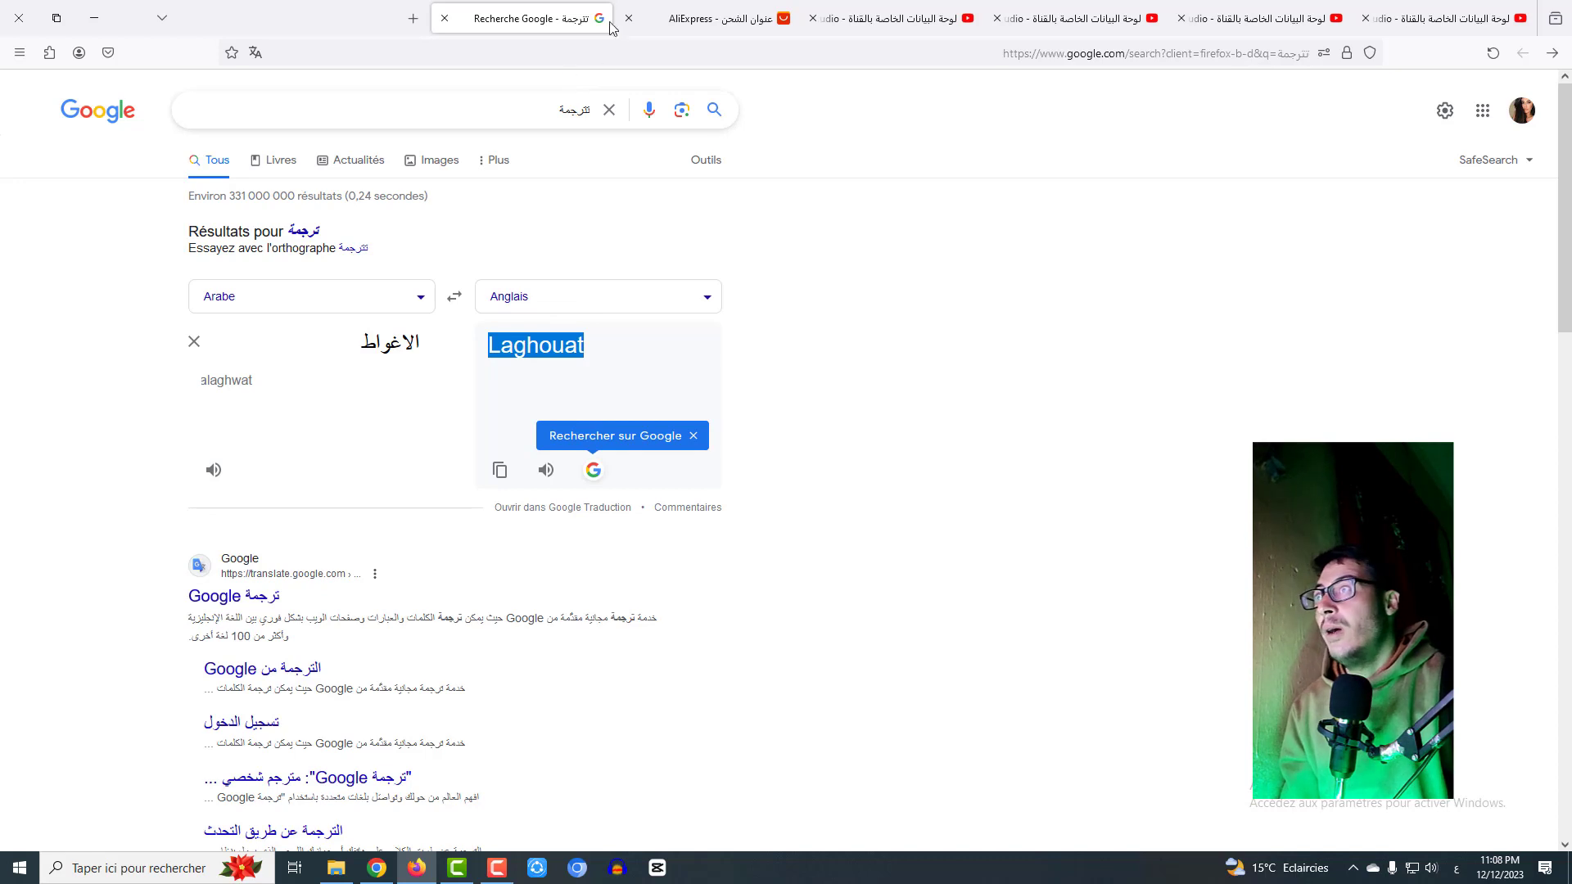
pyautogui.click(618, 24)
pyautogui.rightClick(651, 490)
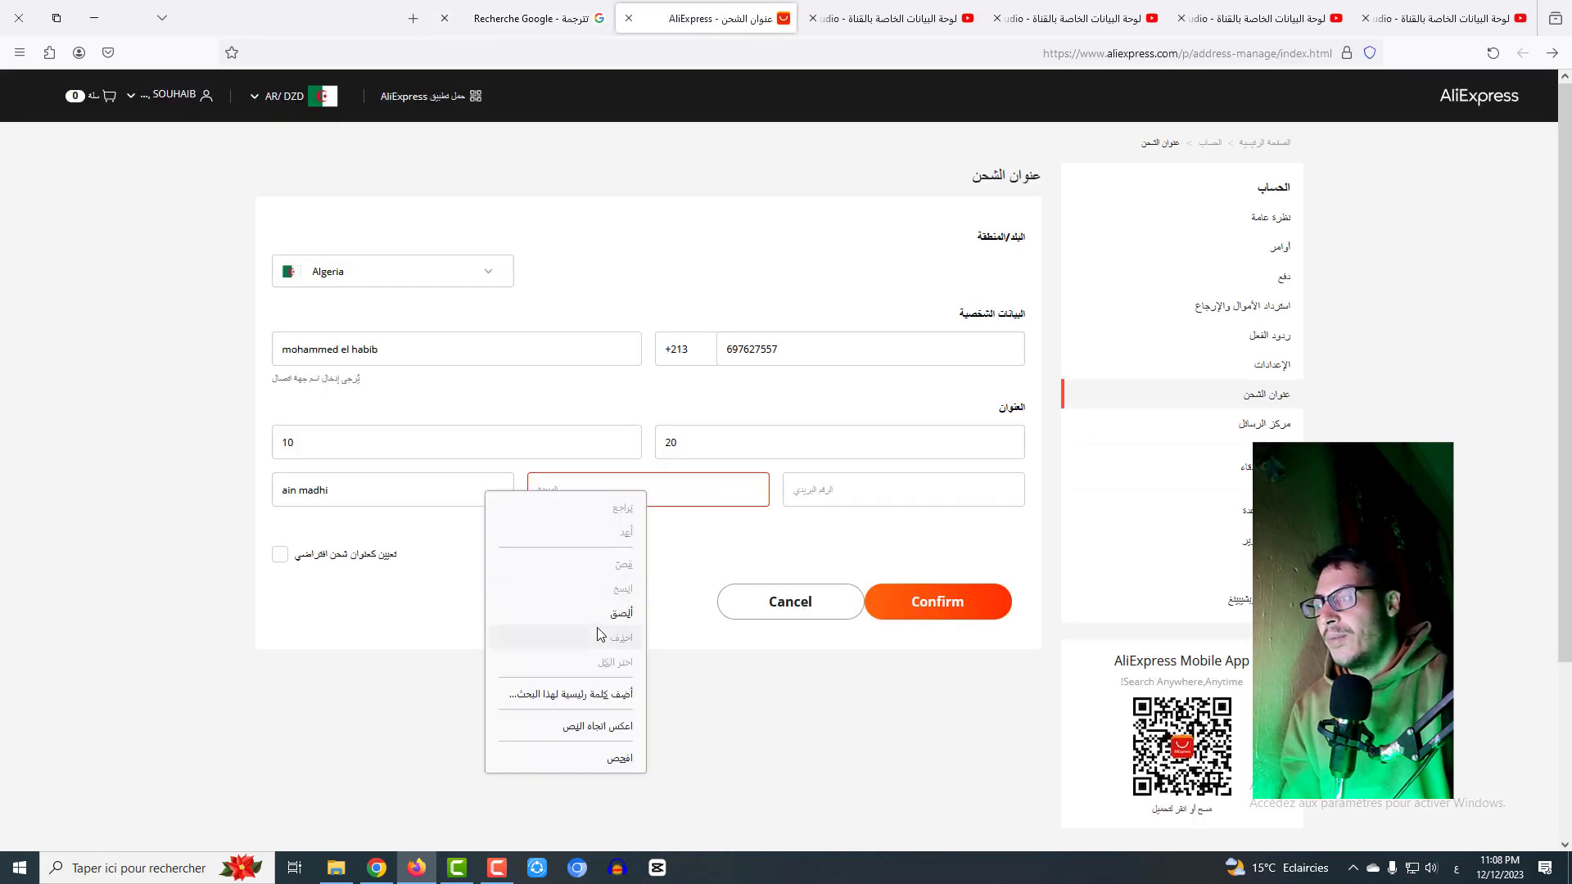
# - Paste Laghouat into the city field, then go back to the Google tab
pyautogui.click(515, 611)
pyautogui.click(826, 485)
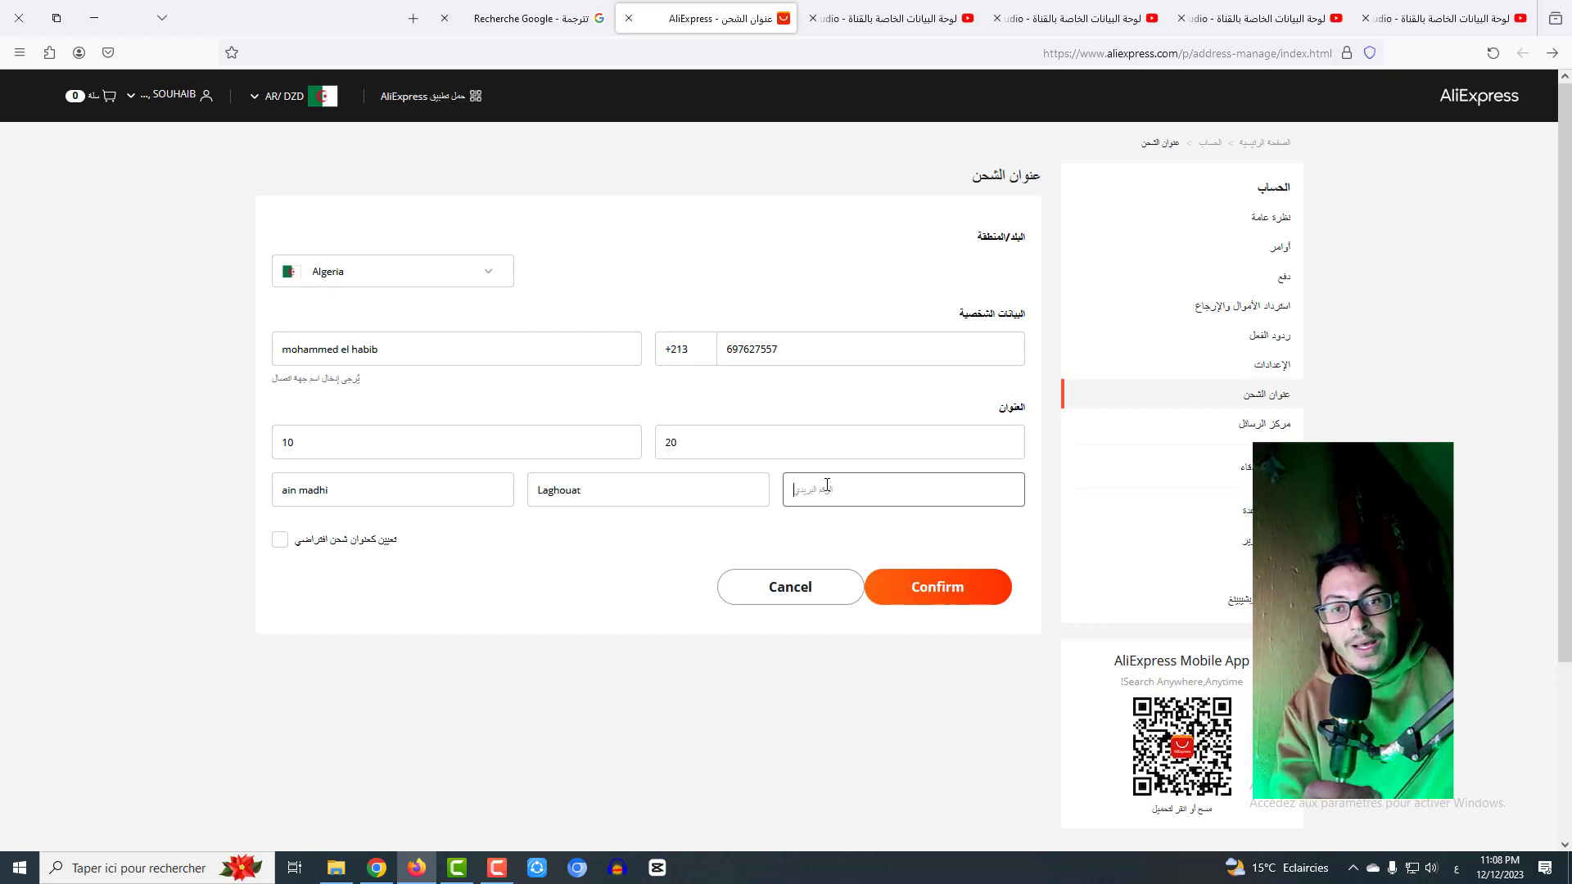
pyautogui.click(560, 7)
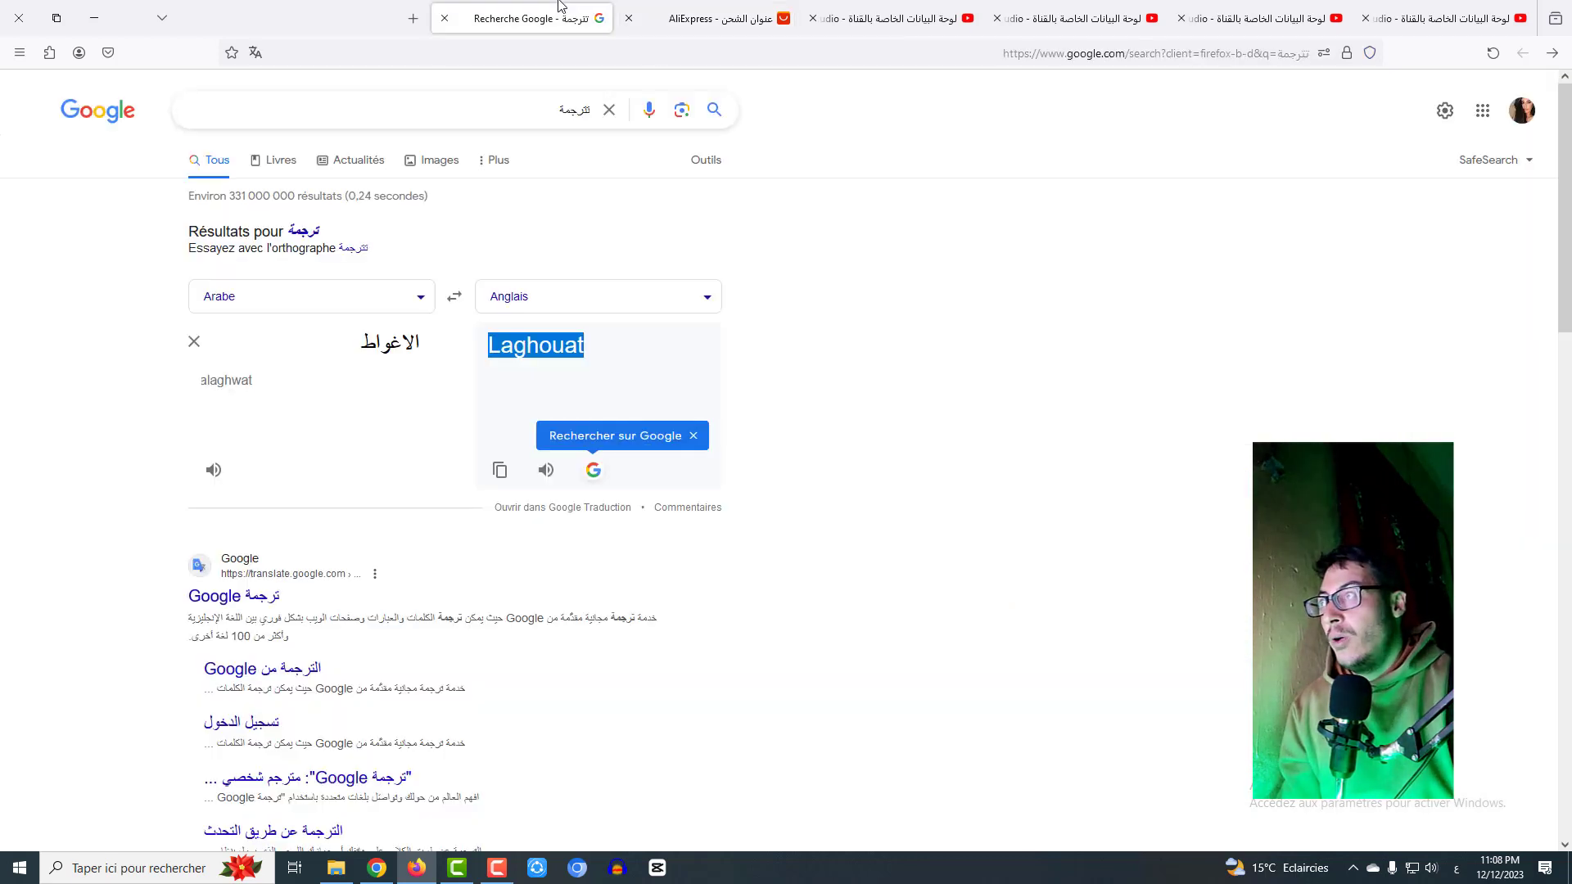
# - Search Google for the Ain Madhi postal code (رمز بريدي عين ماضي)
pyautogui.doubleClick(553, 106)
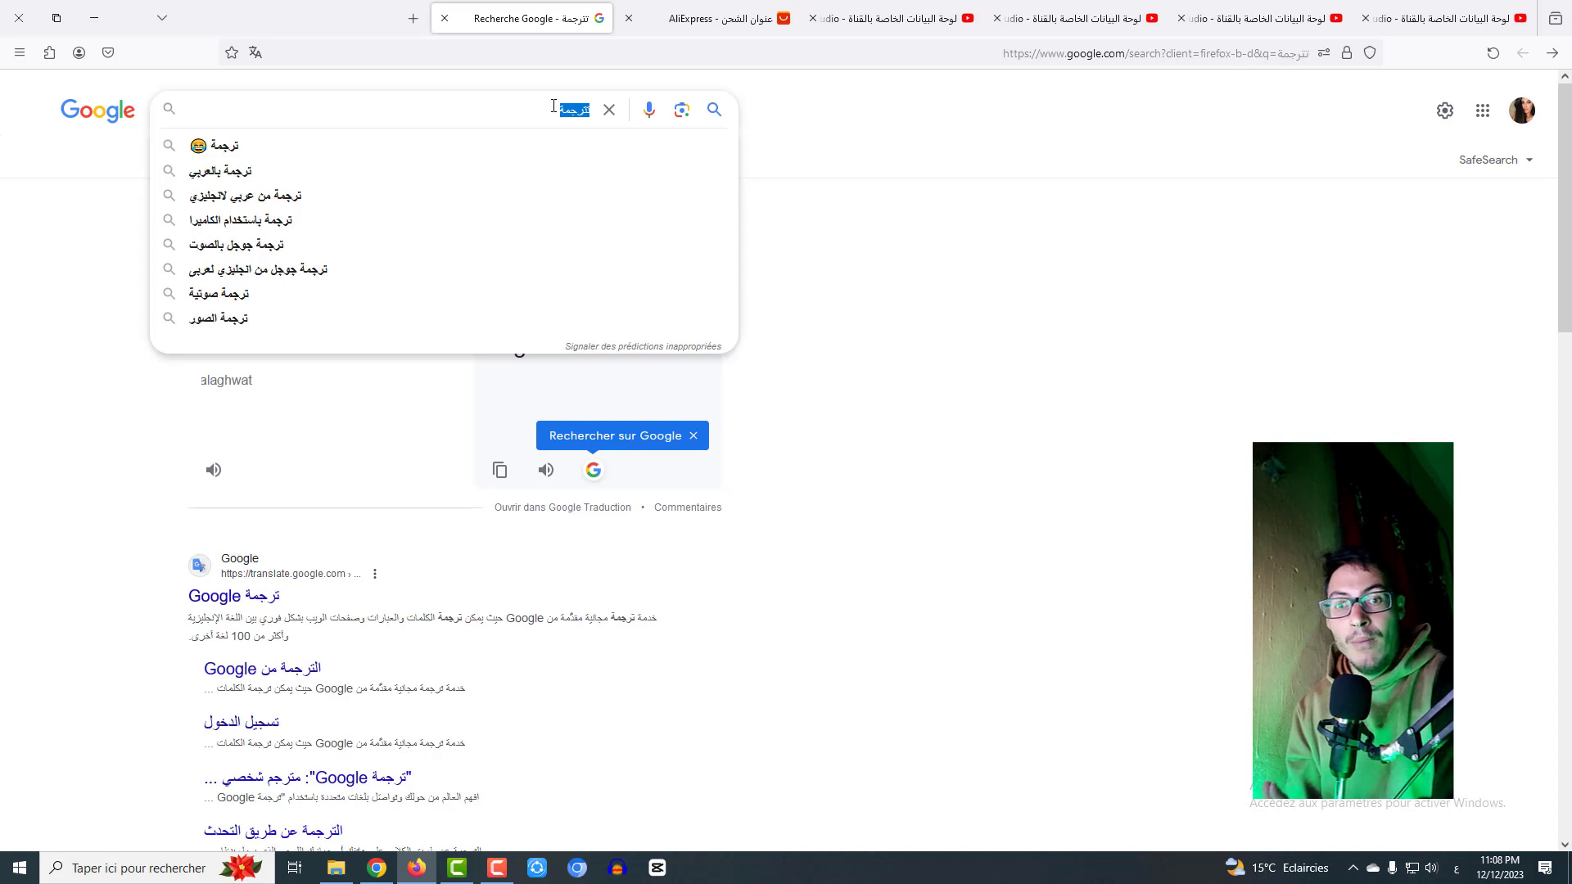
pyautogui.write('ال')
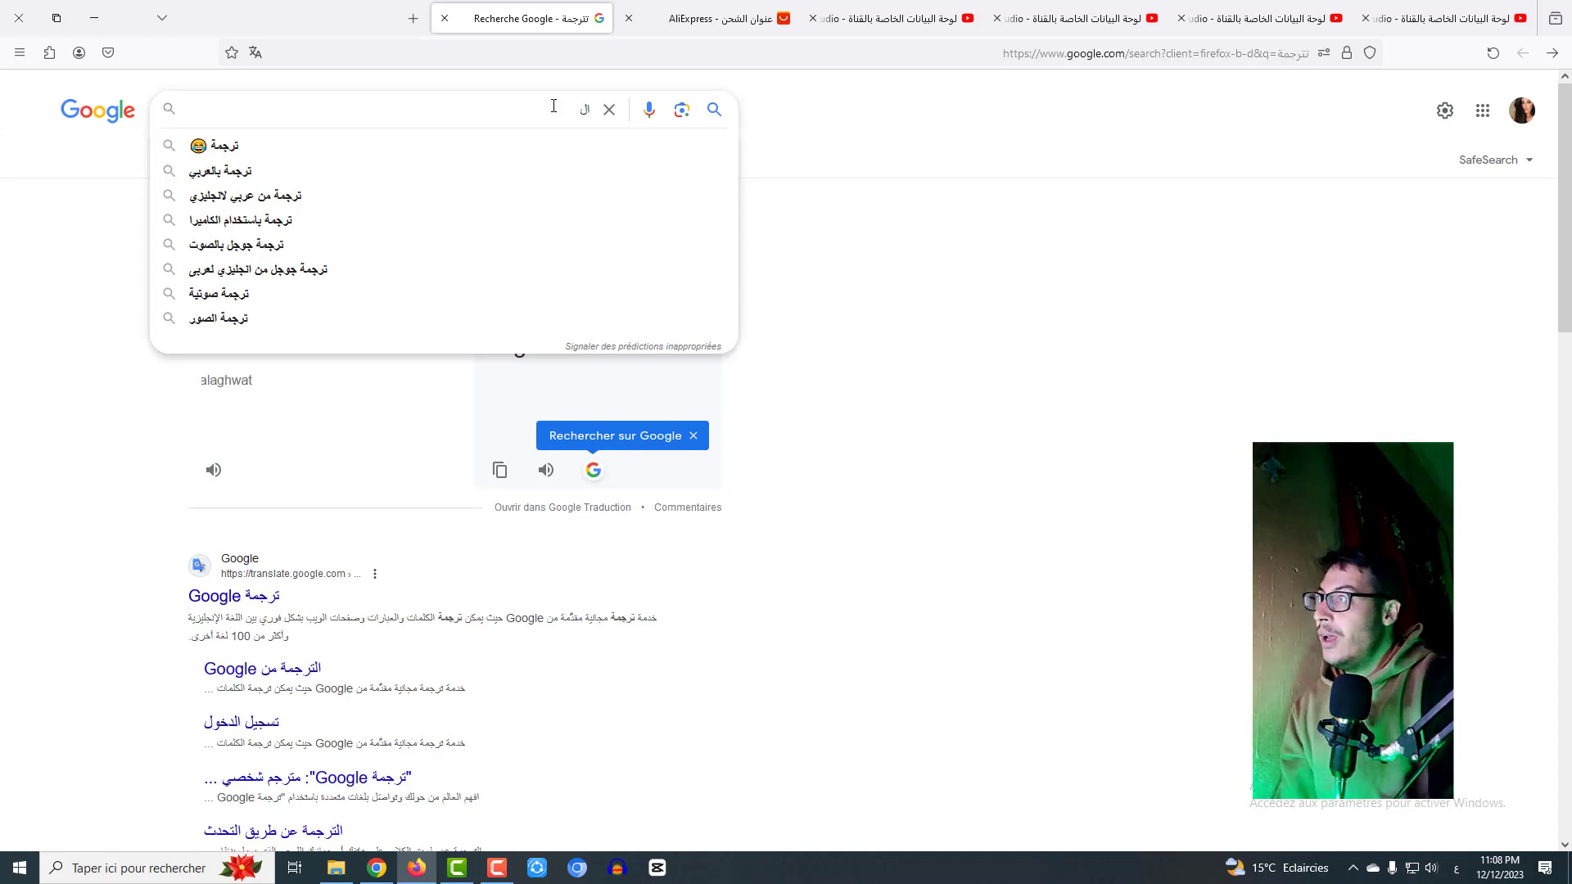
pyautogui.press('BackSpace')
pyautogui.press('BackSpace')
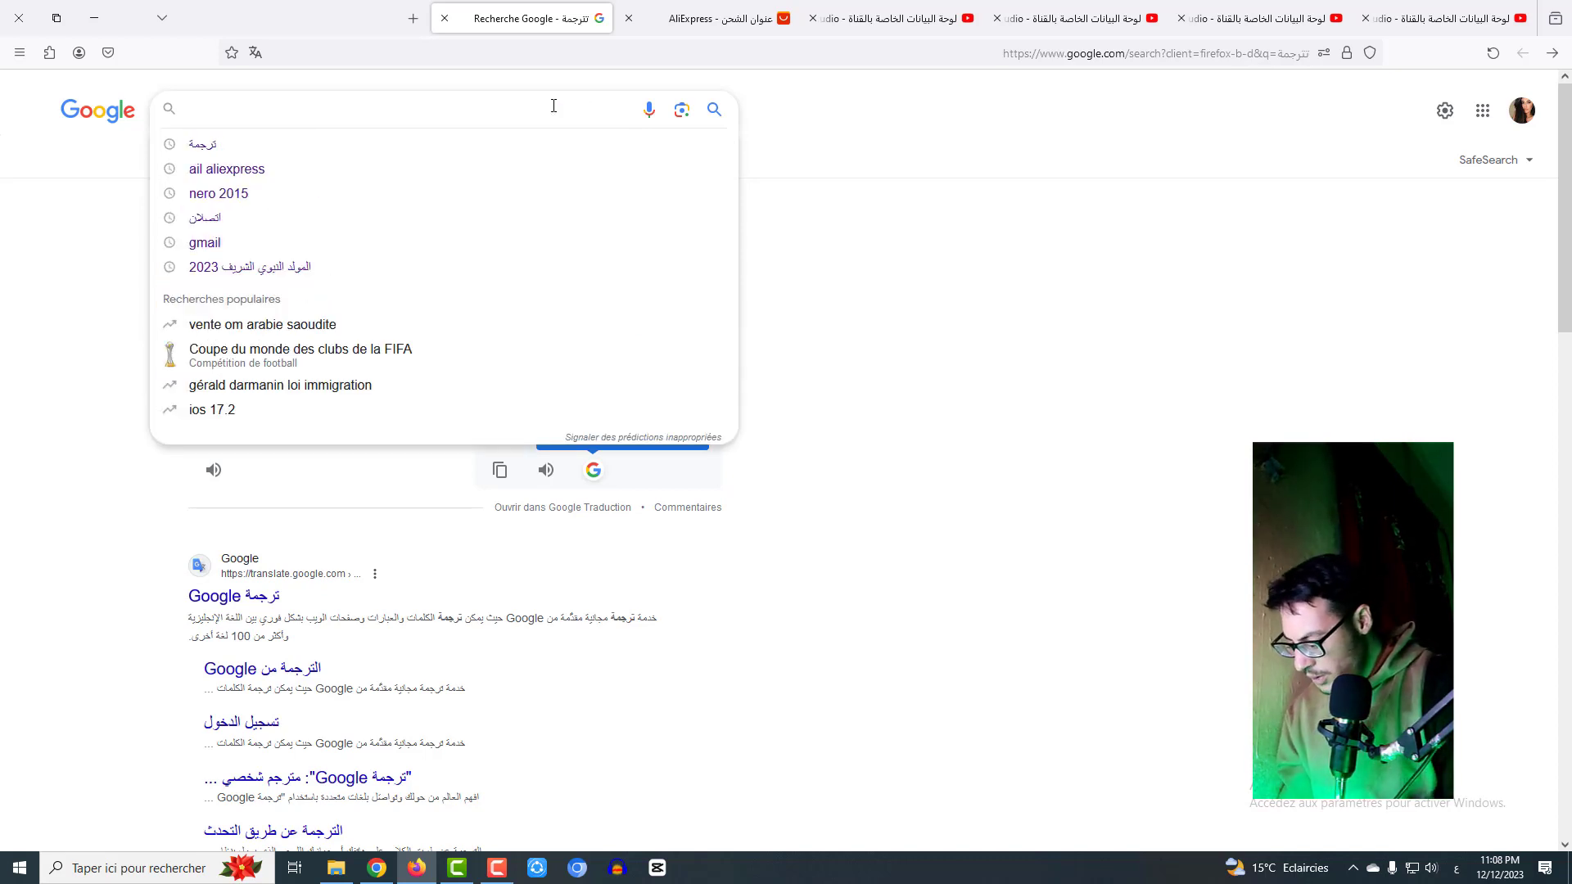
pyautogui.write('زم')
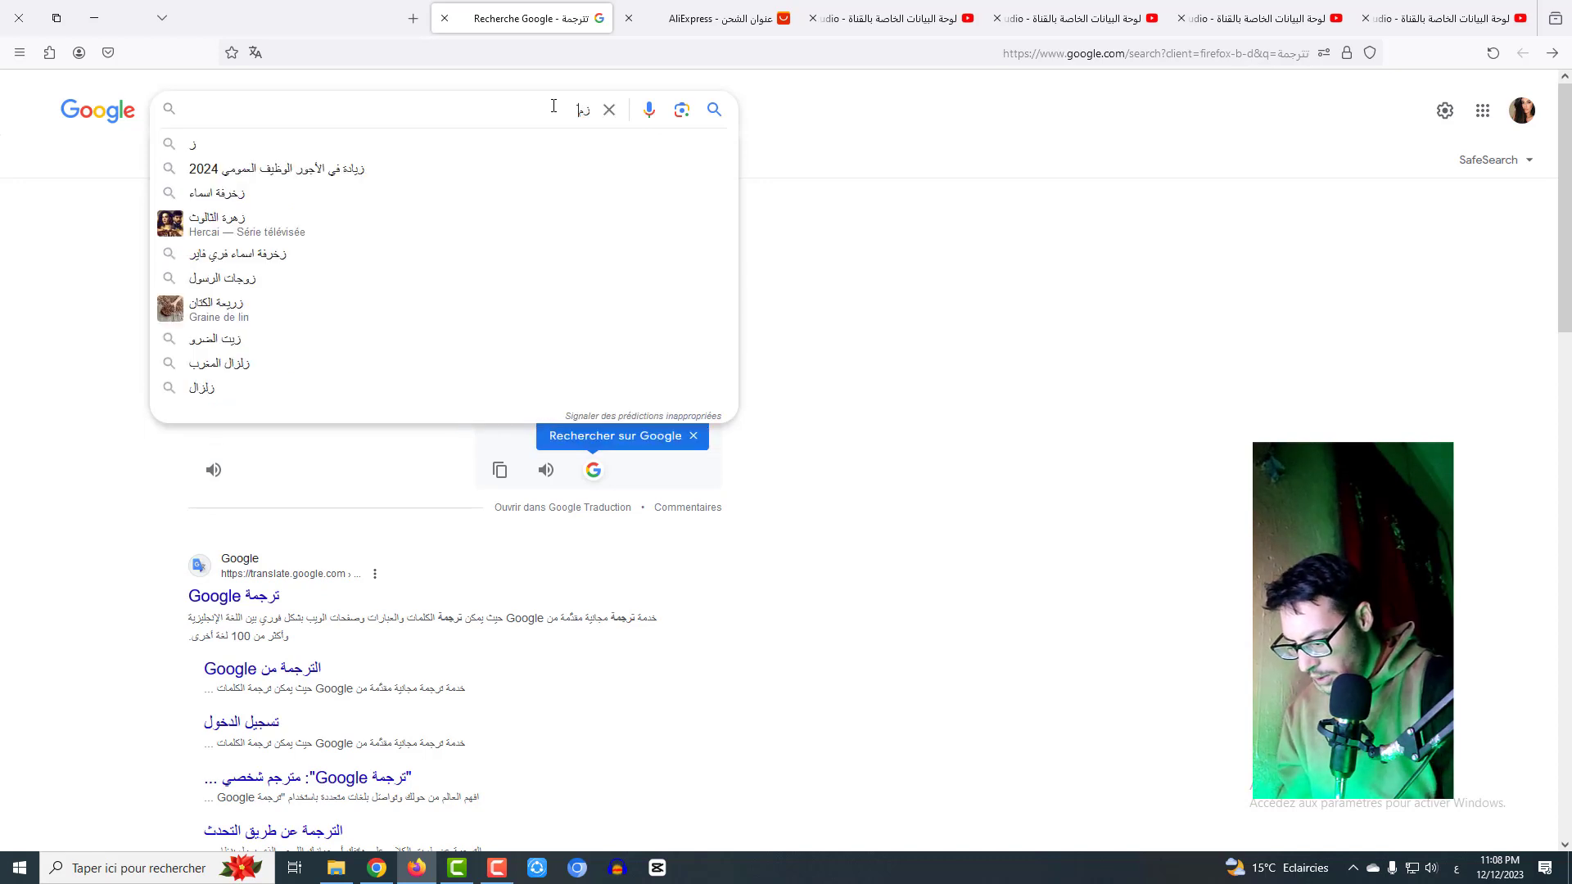
pyautogui.press('BackSpace')
pyautogui.press('BackSpace')
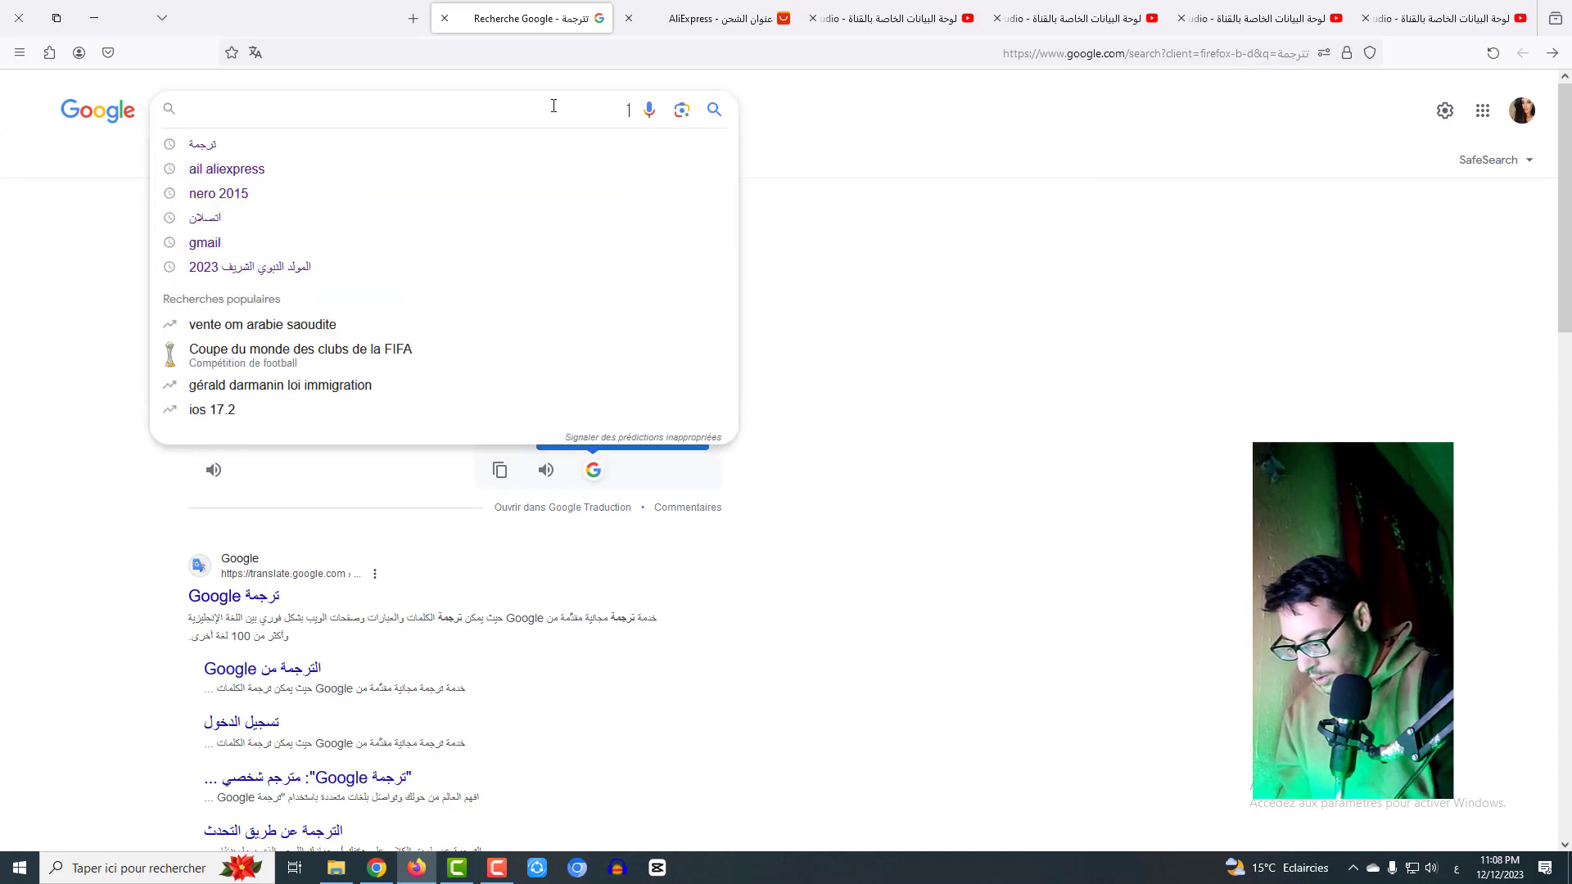
pyautogui.write('رمز بر')
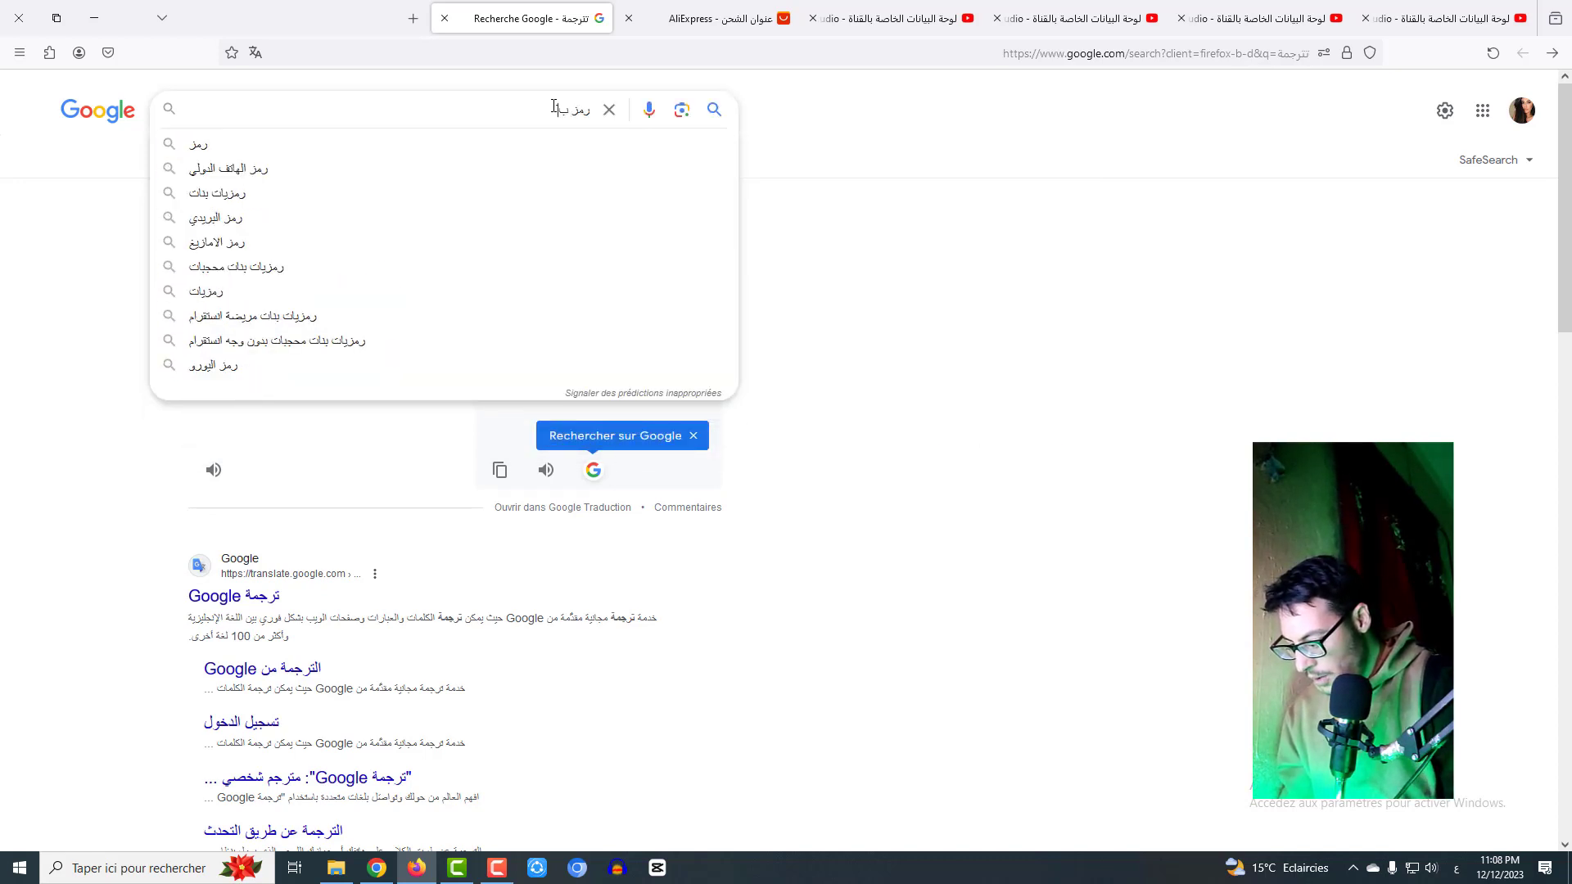
pyautogui.write('يدي')
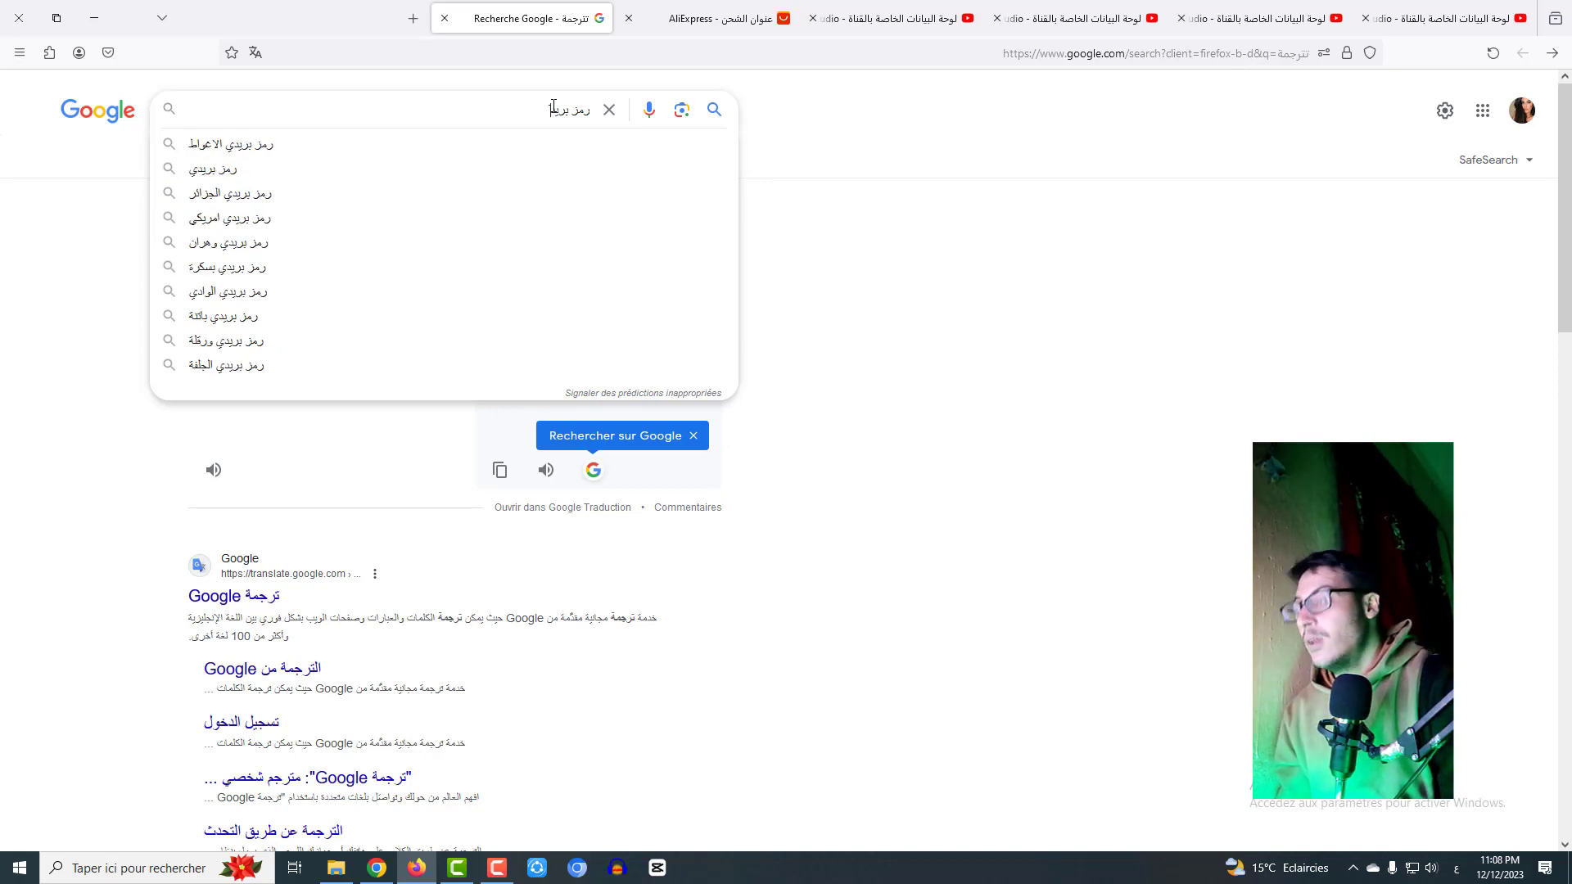
pyautogui.write('  عين ')
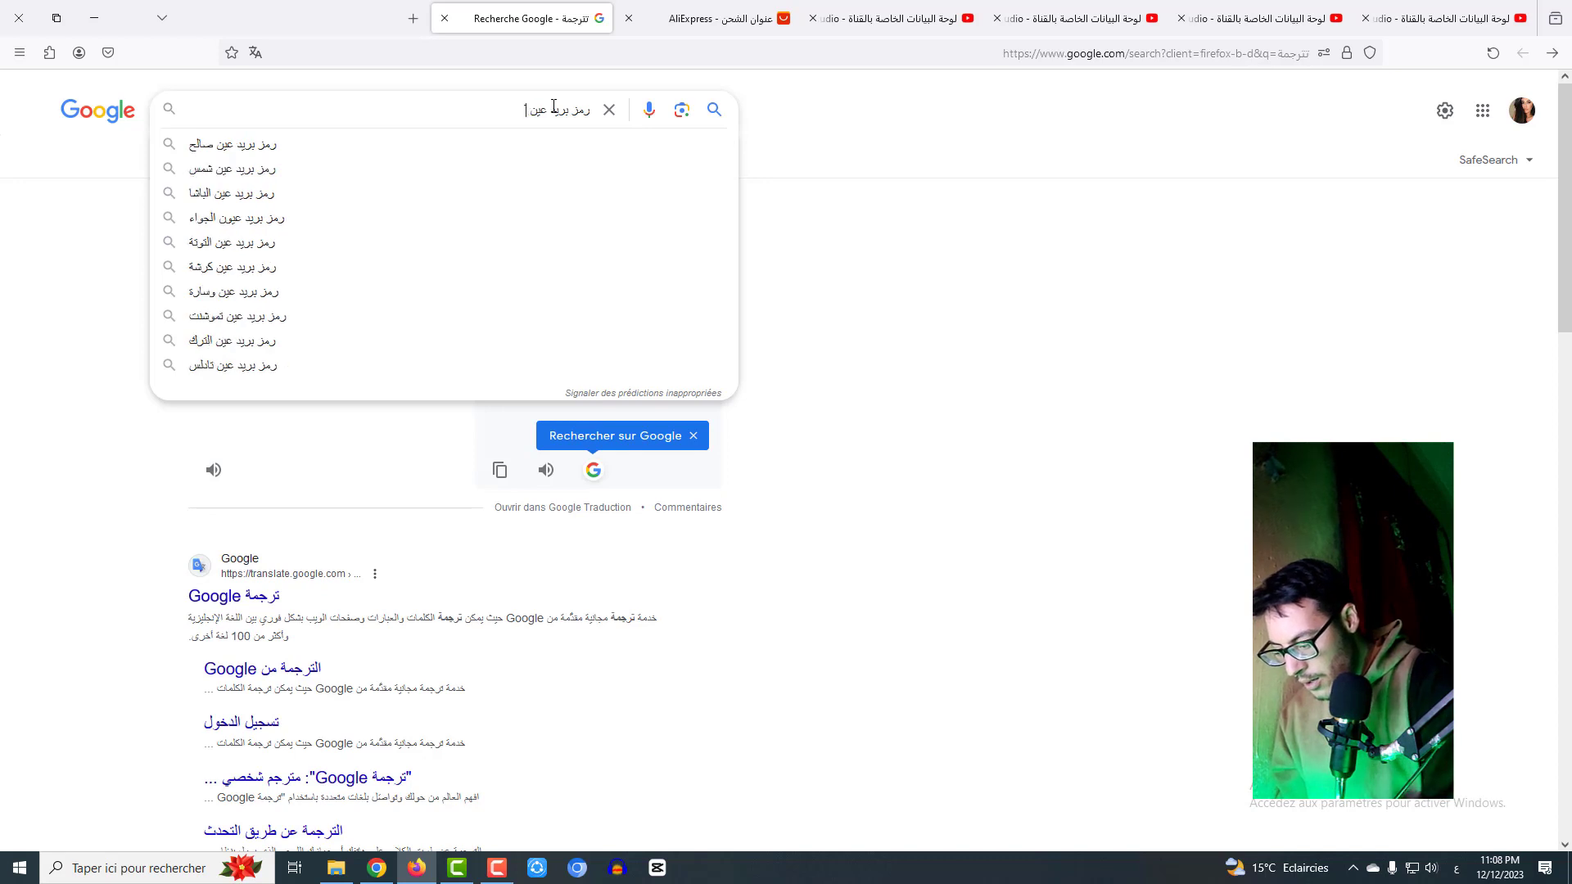
pyautogui.write('ماضي')
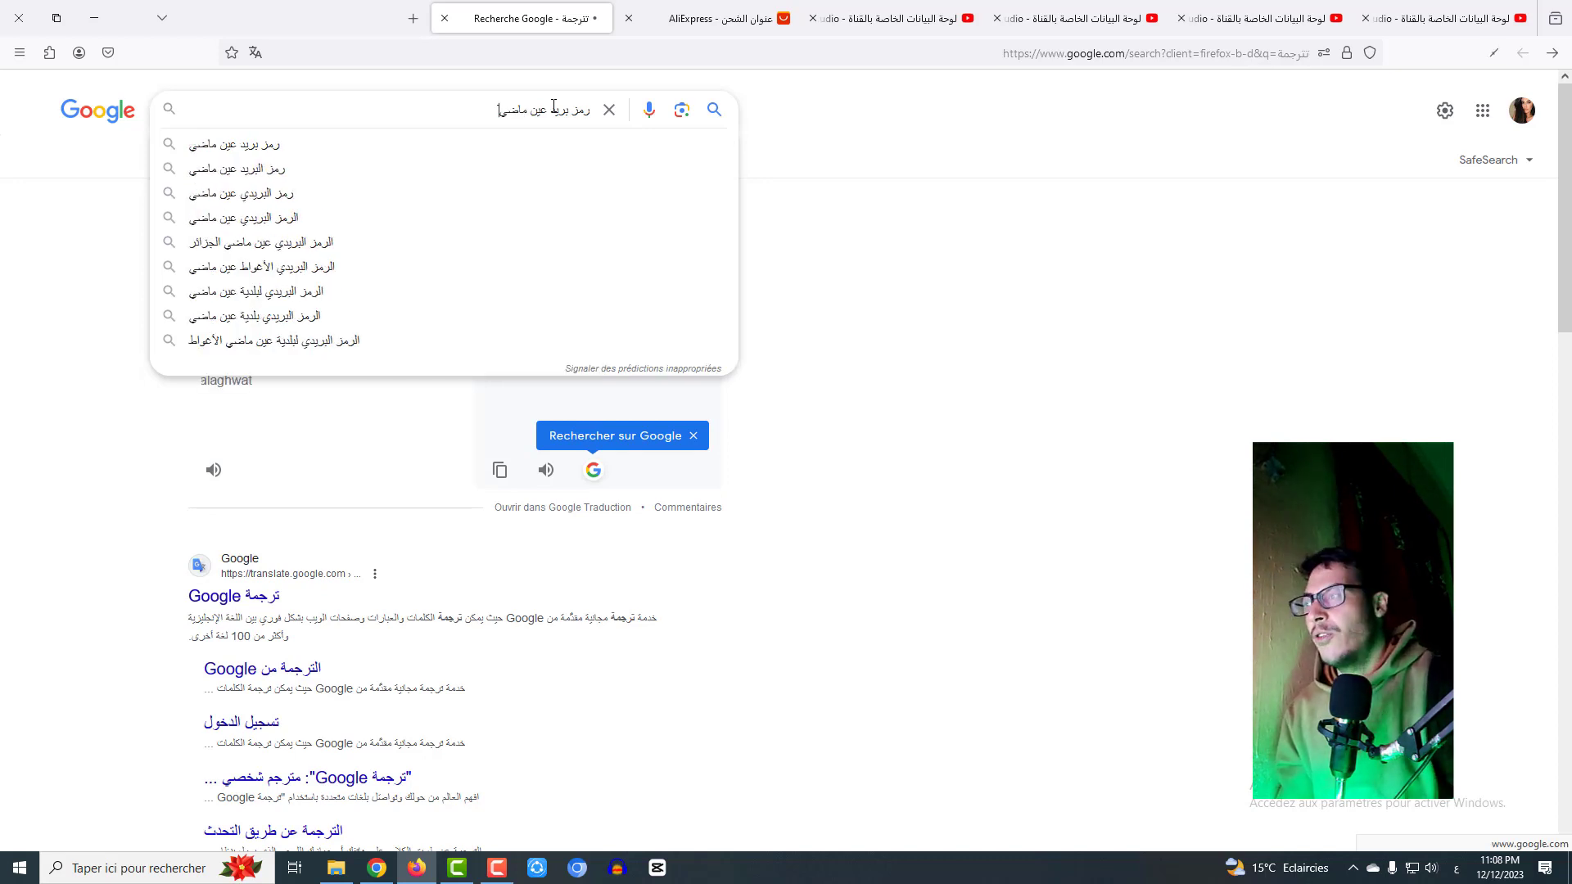
pyautogui.press('Return')
pyautogui.scroll(-1, 623, 573)
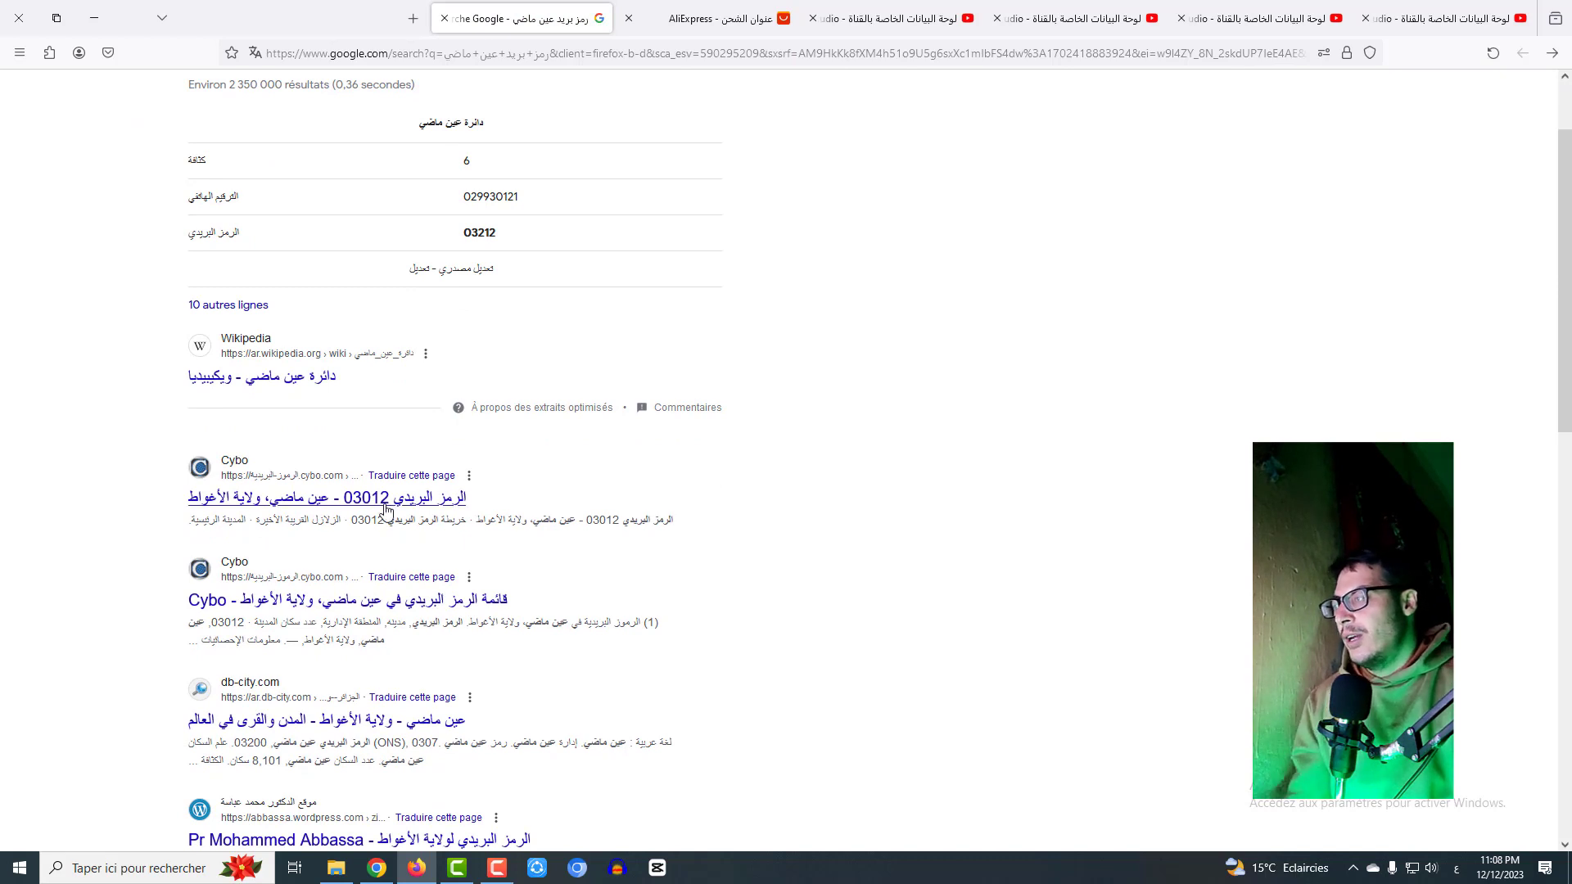
# - Copy the title of the first Cybo result listing the postal code
pyautogui.moveTo(466, 499); pyautogui.dragTo(350, 483)
pyautogui.doubleClick(365, 496)
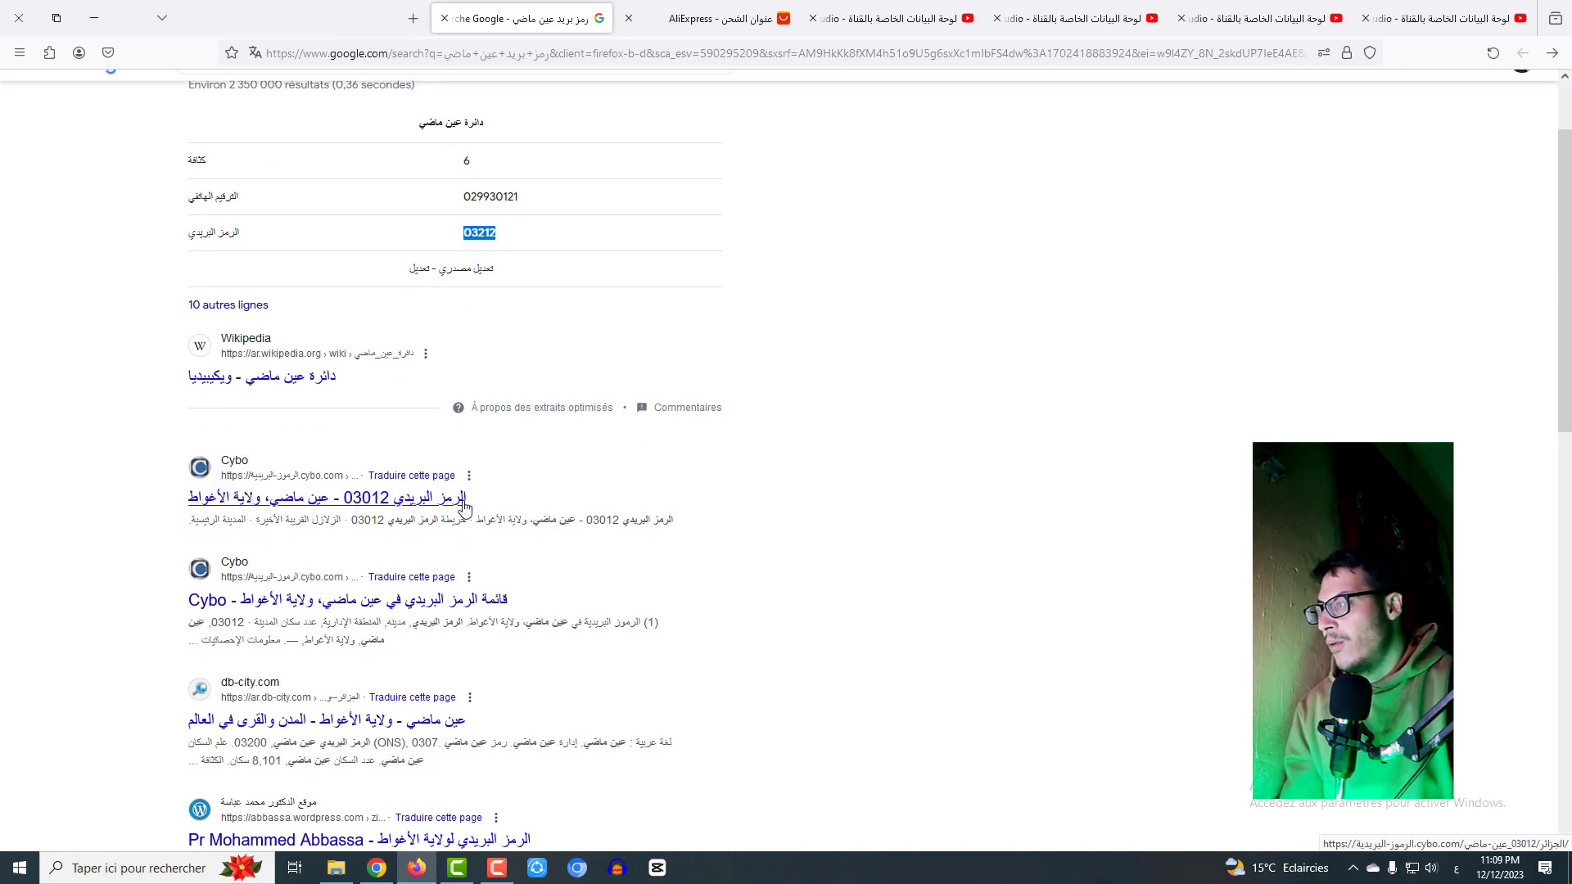
pyautogui.moveTo(468, 499); pyautogui.dragTo(262, 497)
pyautogui.rightClick(262, 494)
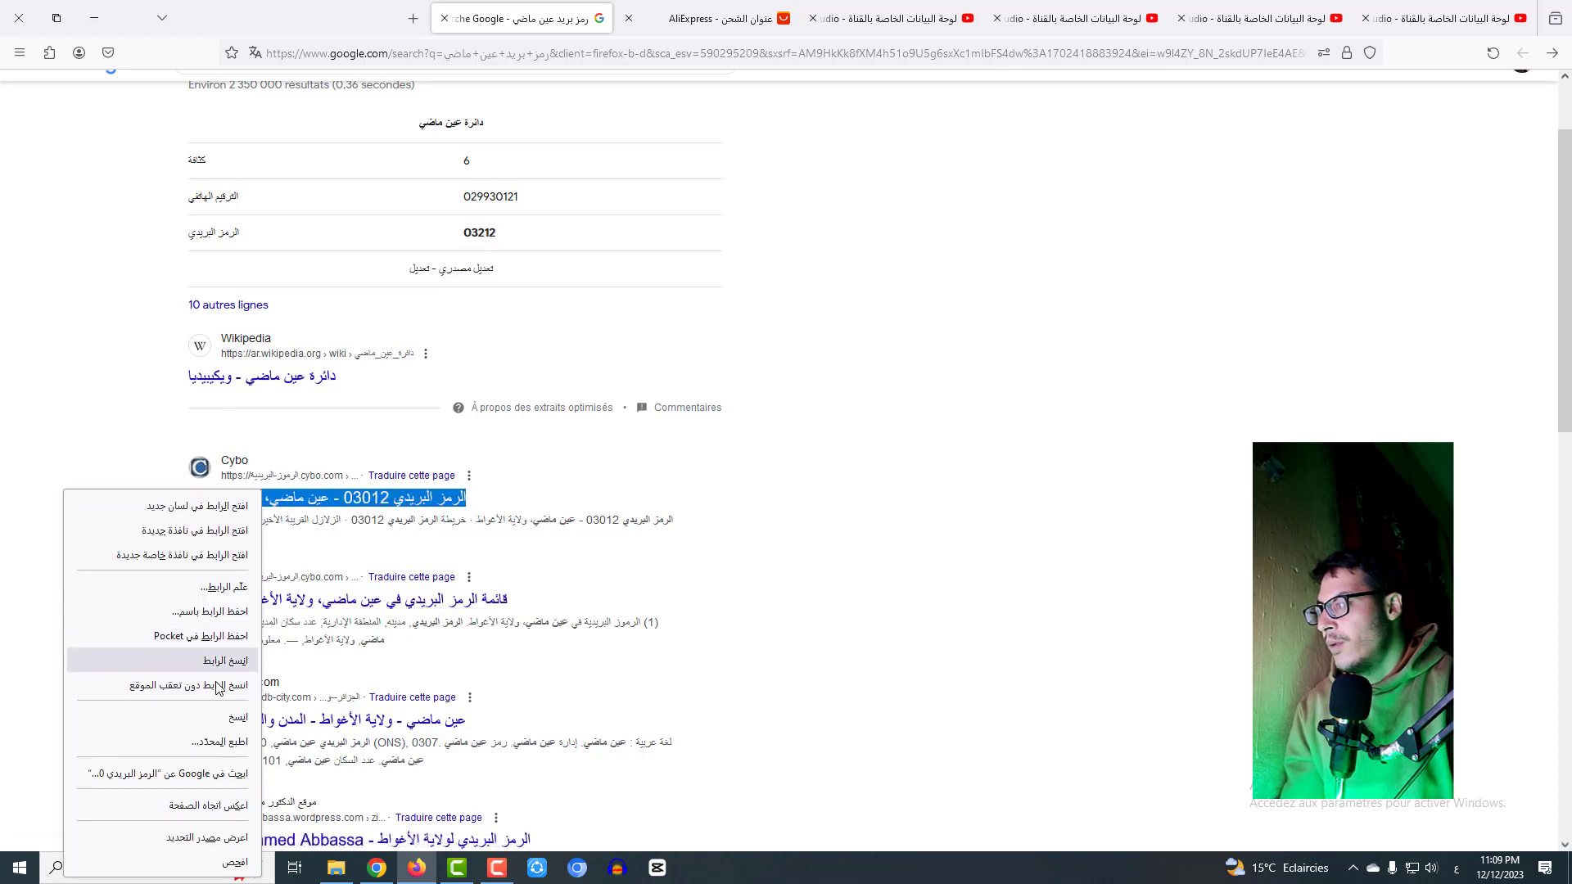
pyautogui.click(237, 717)
# - Paste the title into the search box and copy the postal code 03012 from it
pyautogui.scroll(2, 328, 491)
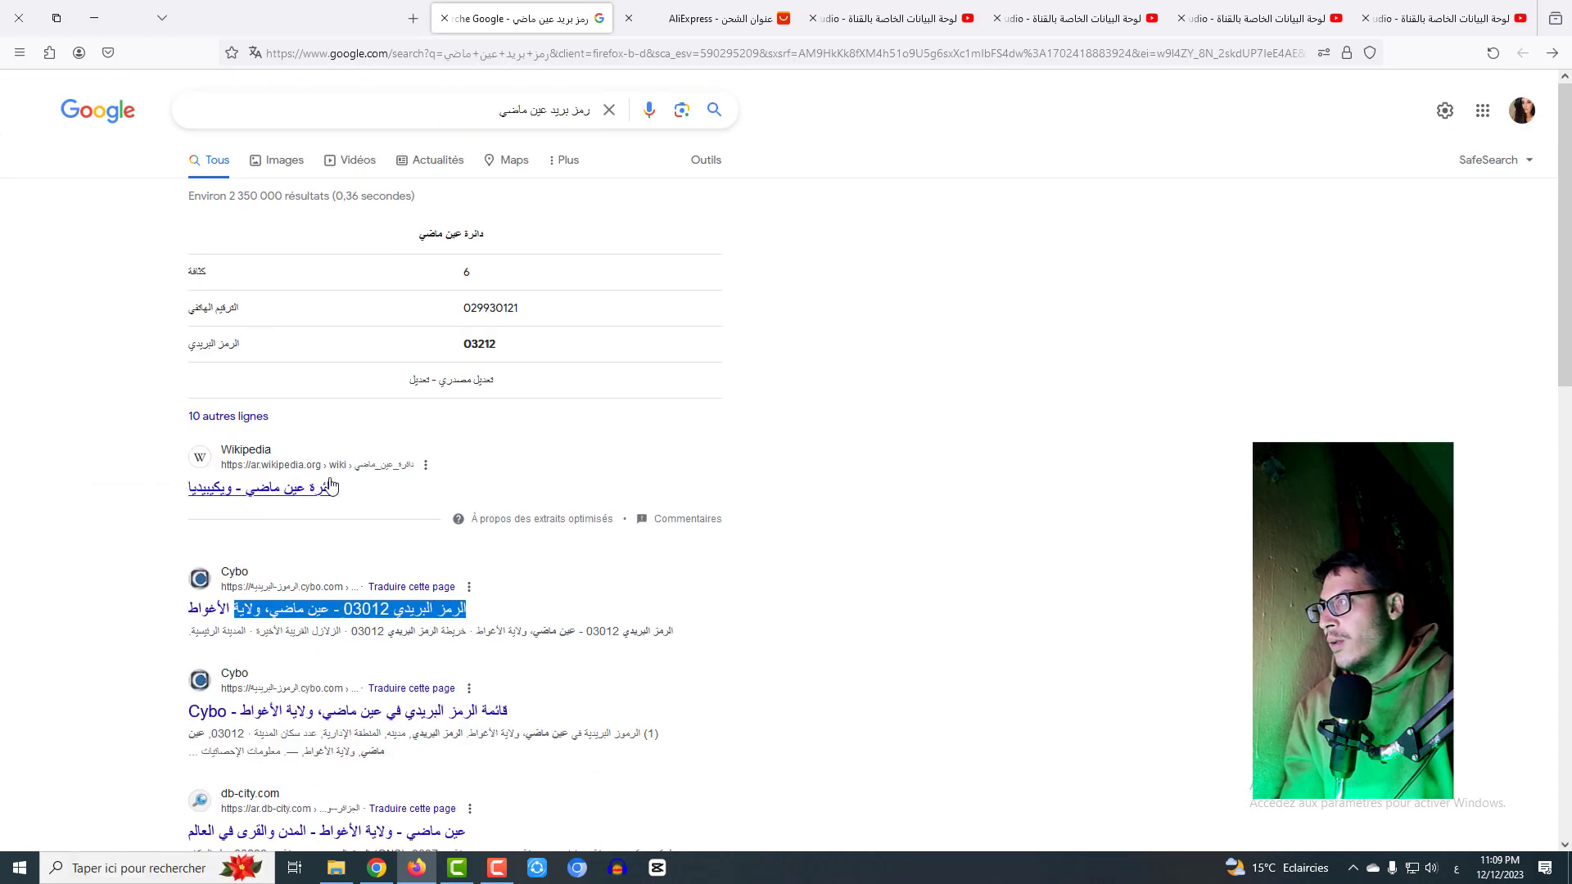
pyautogui.tripleClick(368, 115)
pyautogui.press('BackSpace')
pyautogui.rightClick(274, 119)
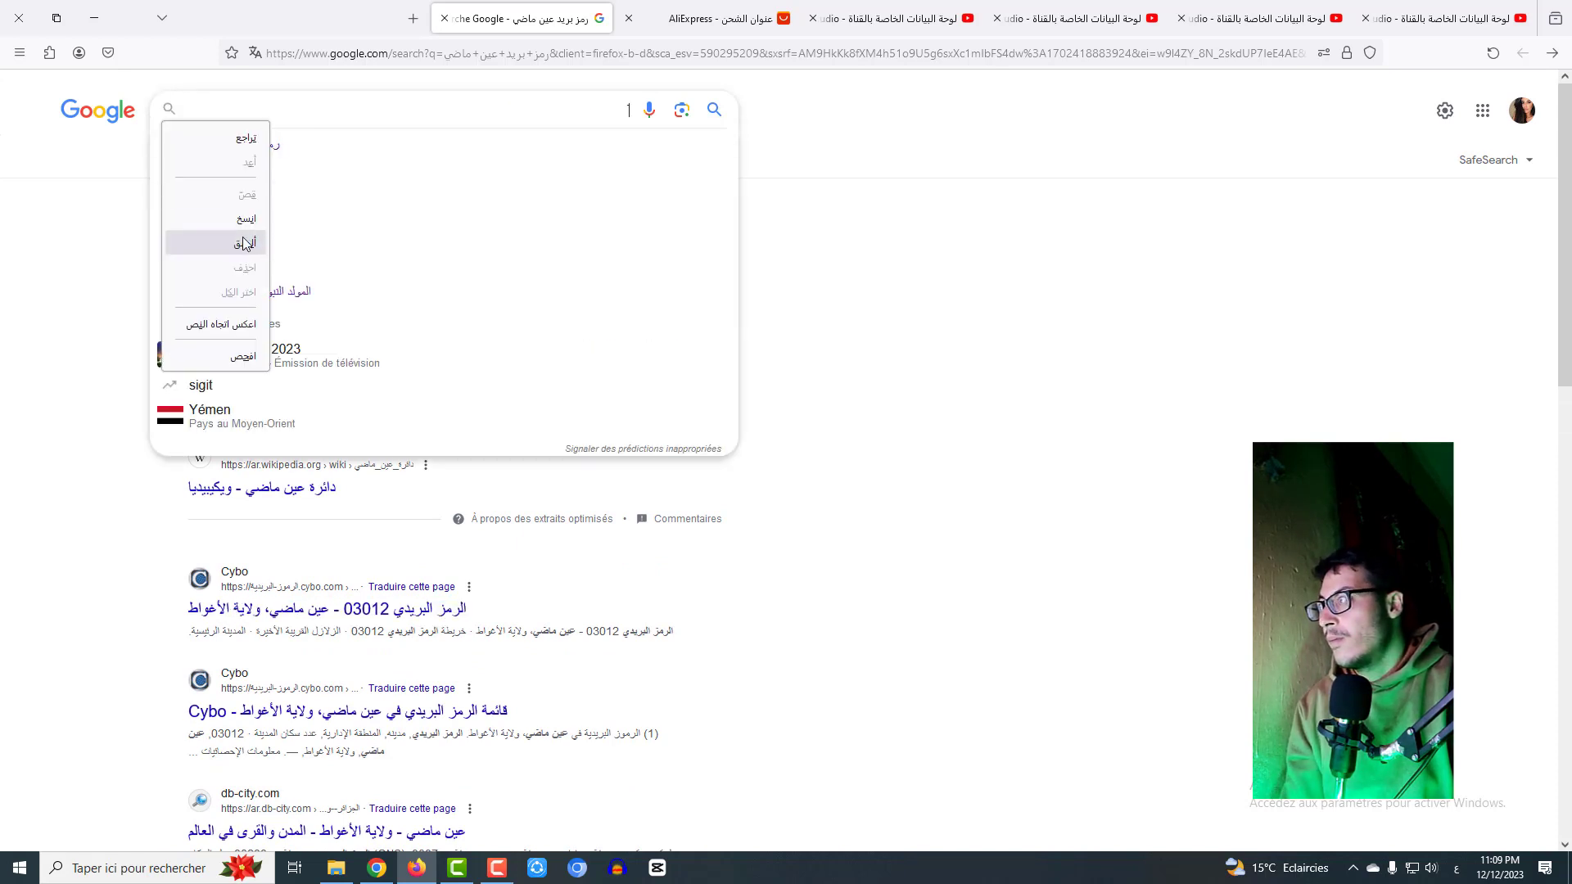
pyautogui.click(216, 242)
pyautogui.doubleClick(507, 109)
pyautogui.rightClick(507, 109)
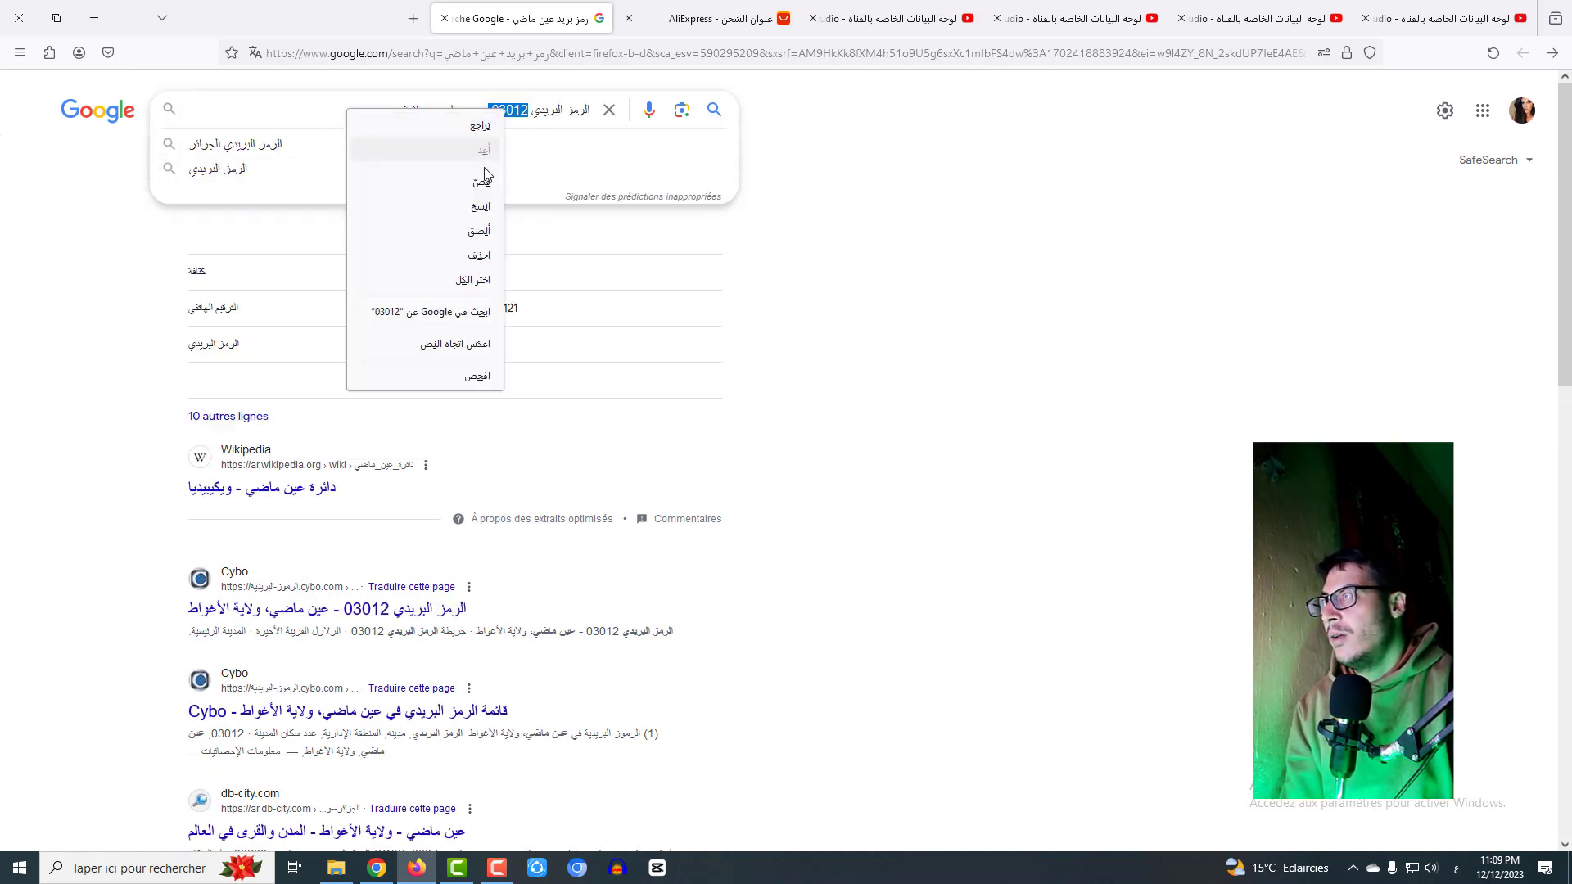
pyautogui.click(480, 213)
pyautogui.click(712, 18)
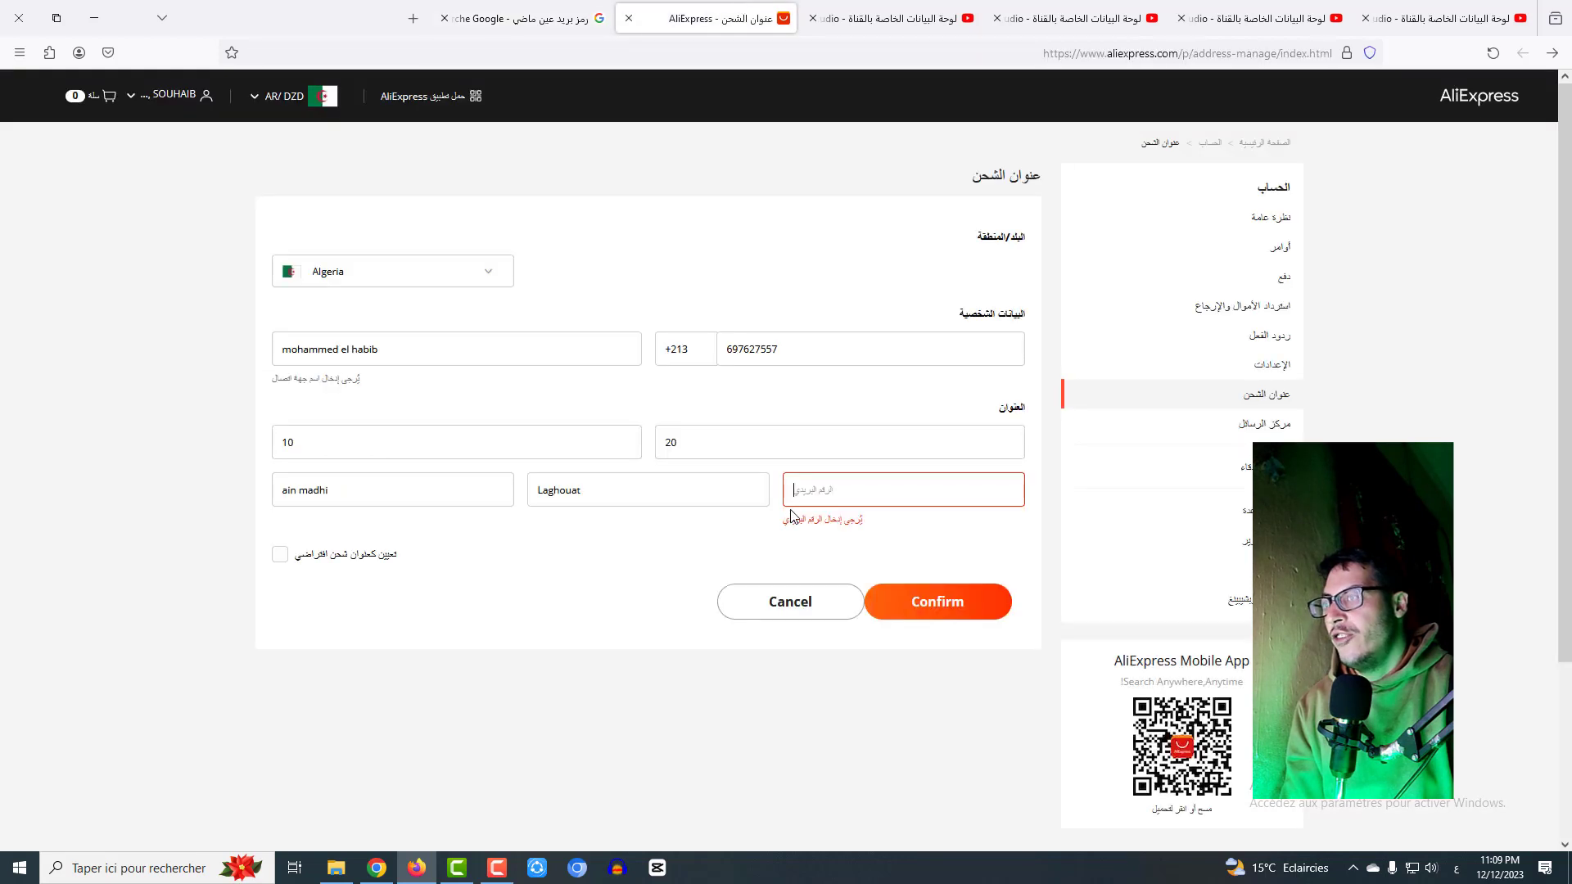
# - Paste 03012 as the postal code and confirm the new address
pyautogui.rightClick(828, 470)
pyautogui.rightClick(829, 494)
pyautogui.click(785, 615)
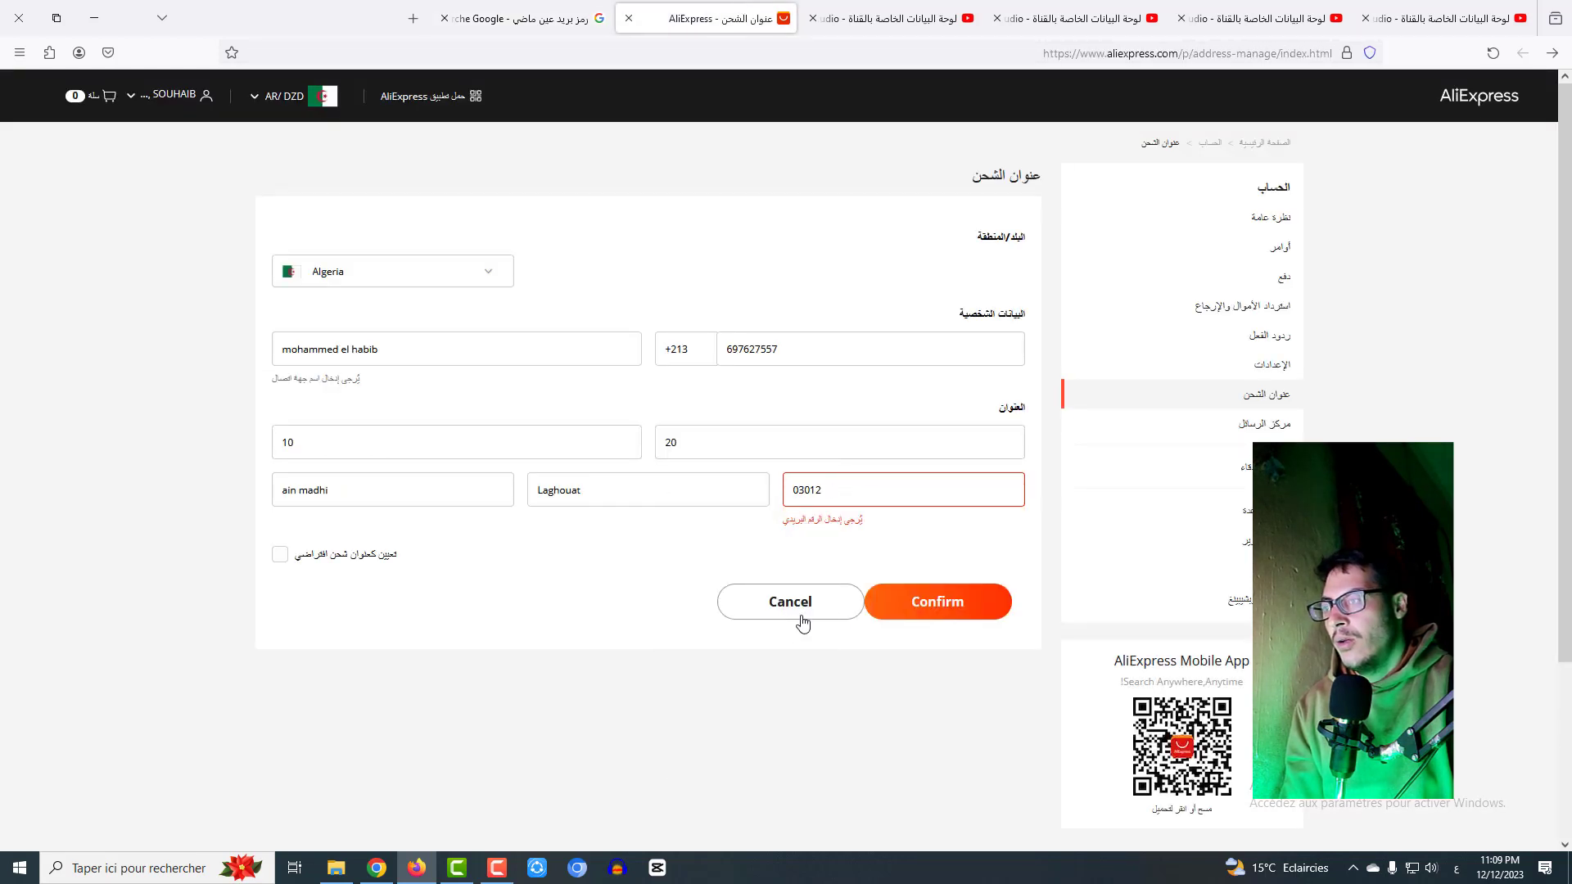
pyautogui.click(938, 601)
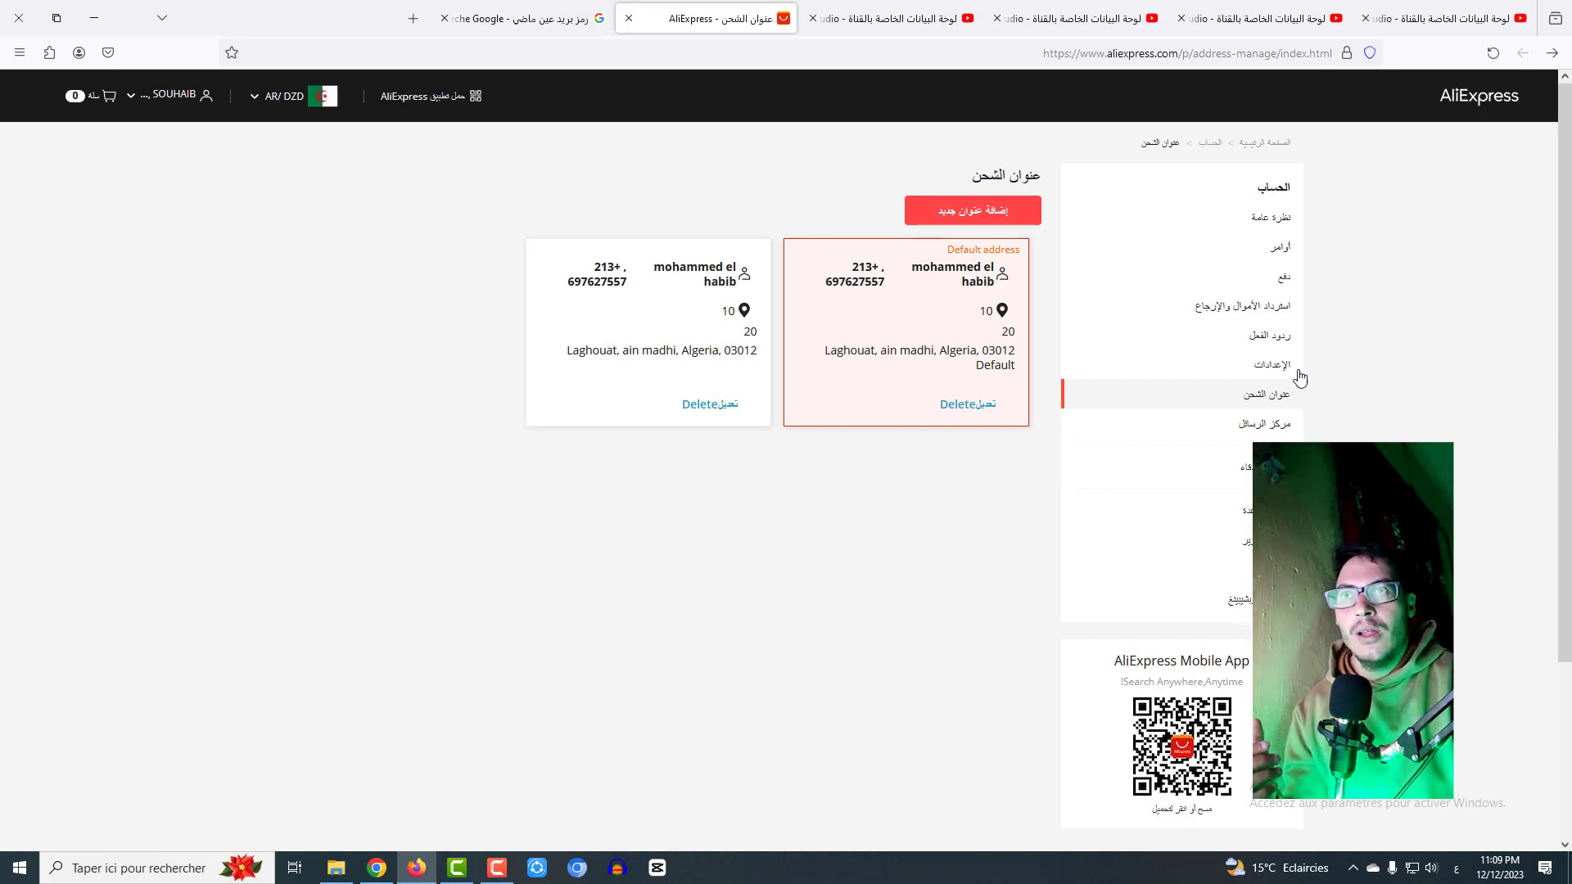
# - In the home page's AR/DZD settings panel, keep Algeria and Arabic, choose USD, and save
pyautogui.click(1465, 107)
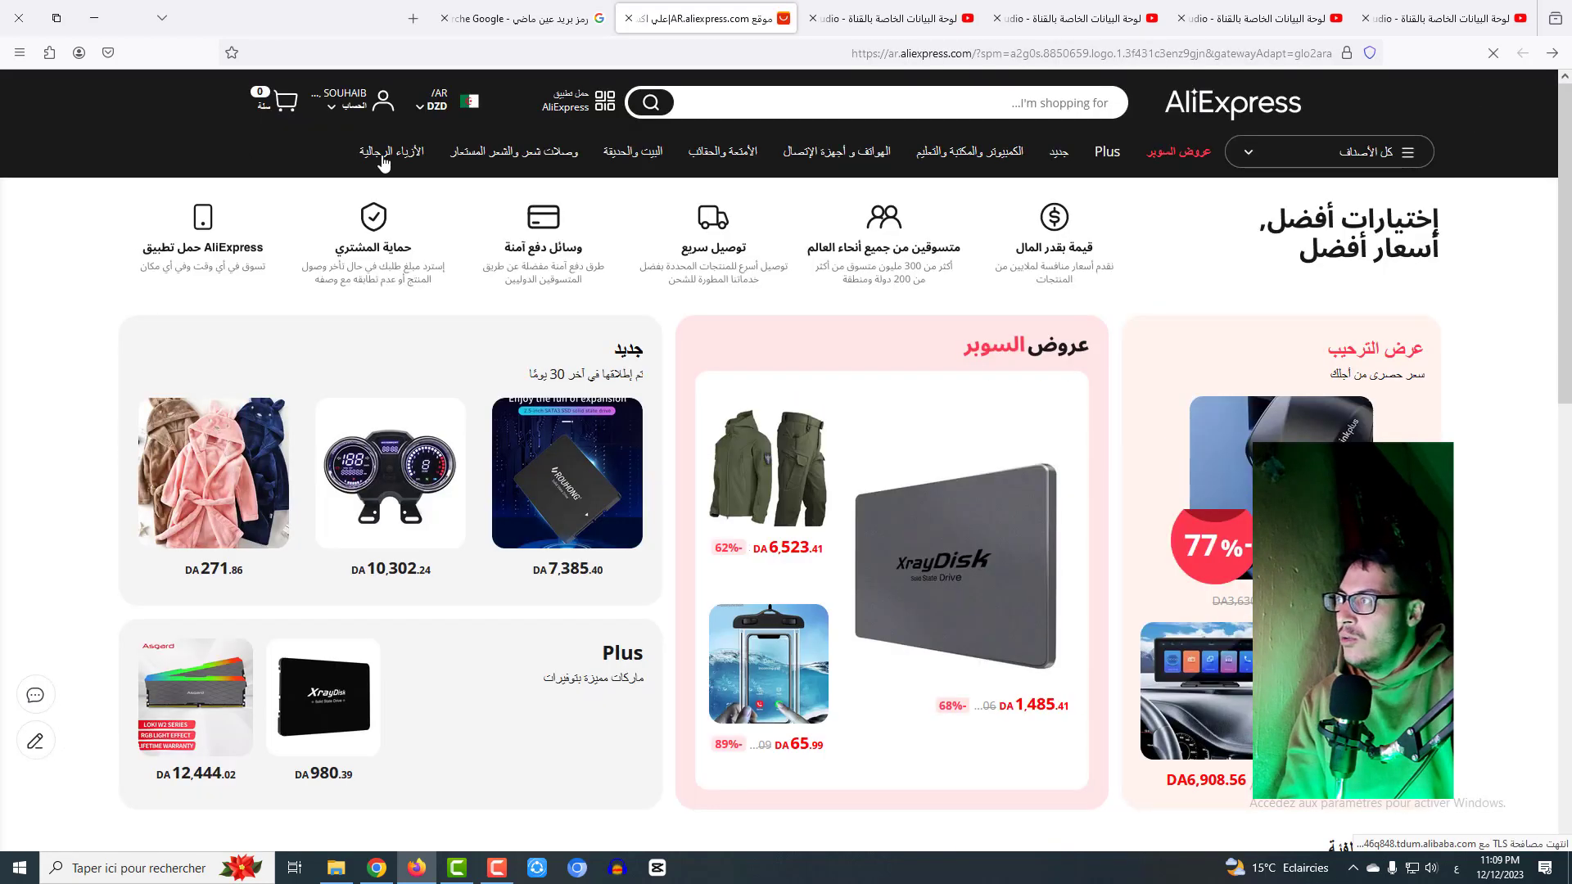
pyautogui.click(434, 112)
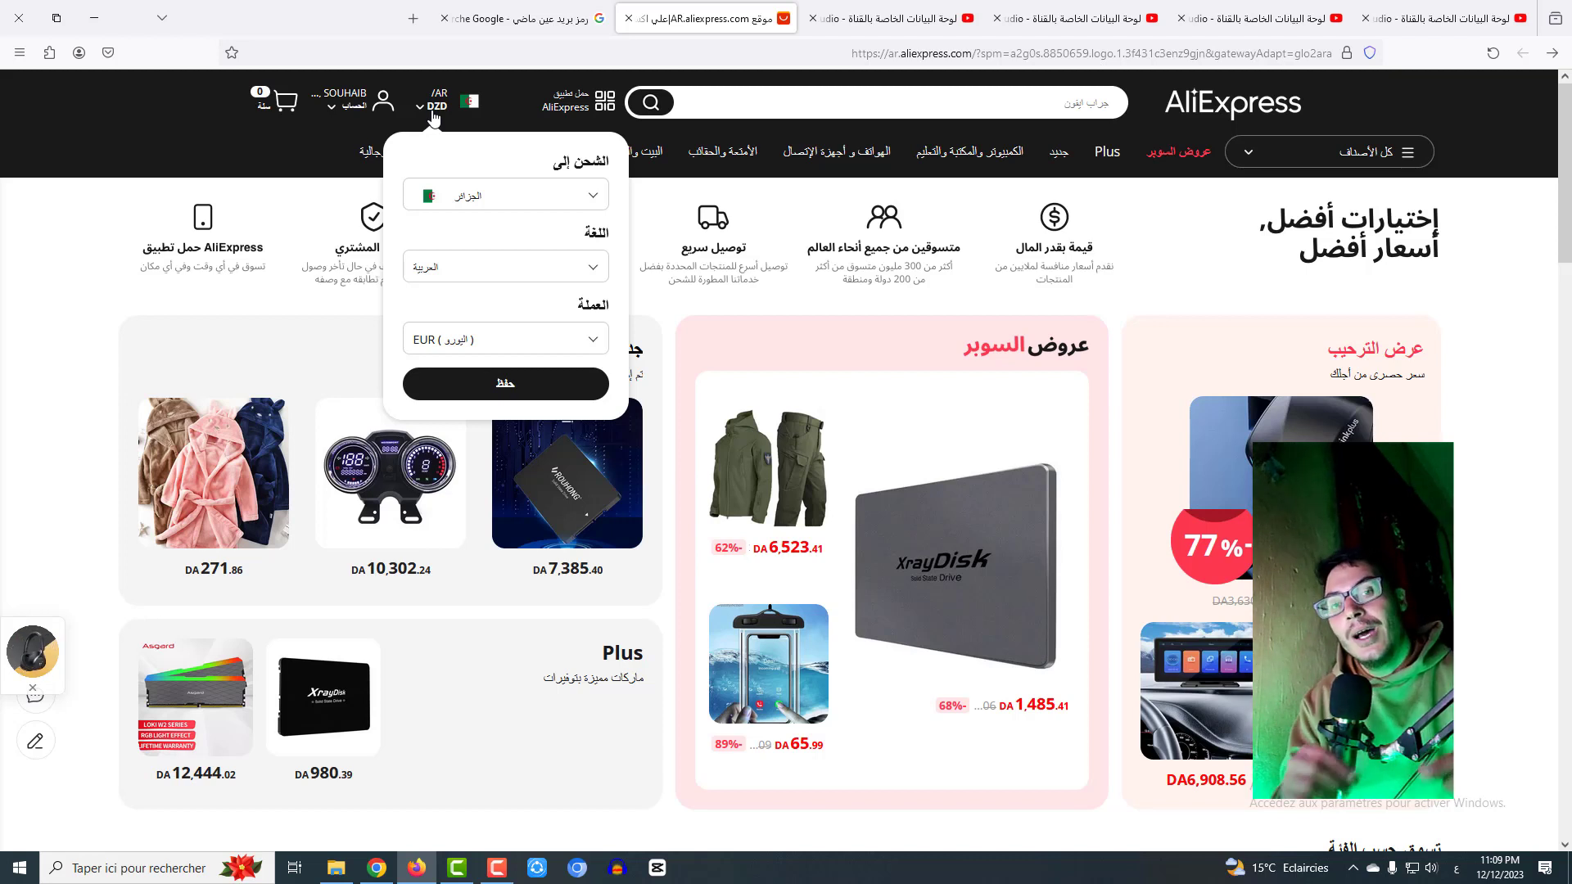
pyautogui.click(470, 198)
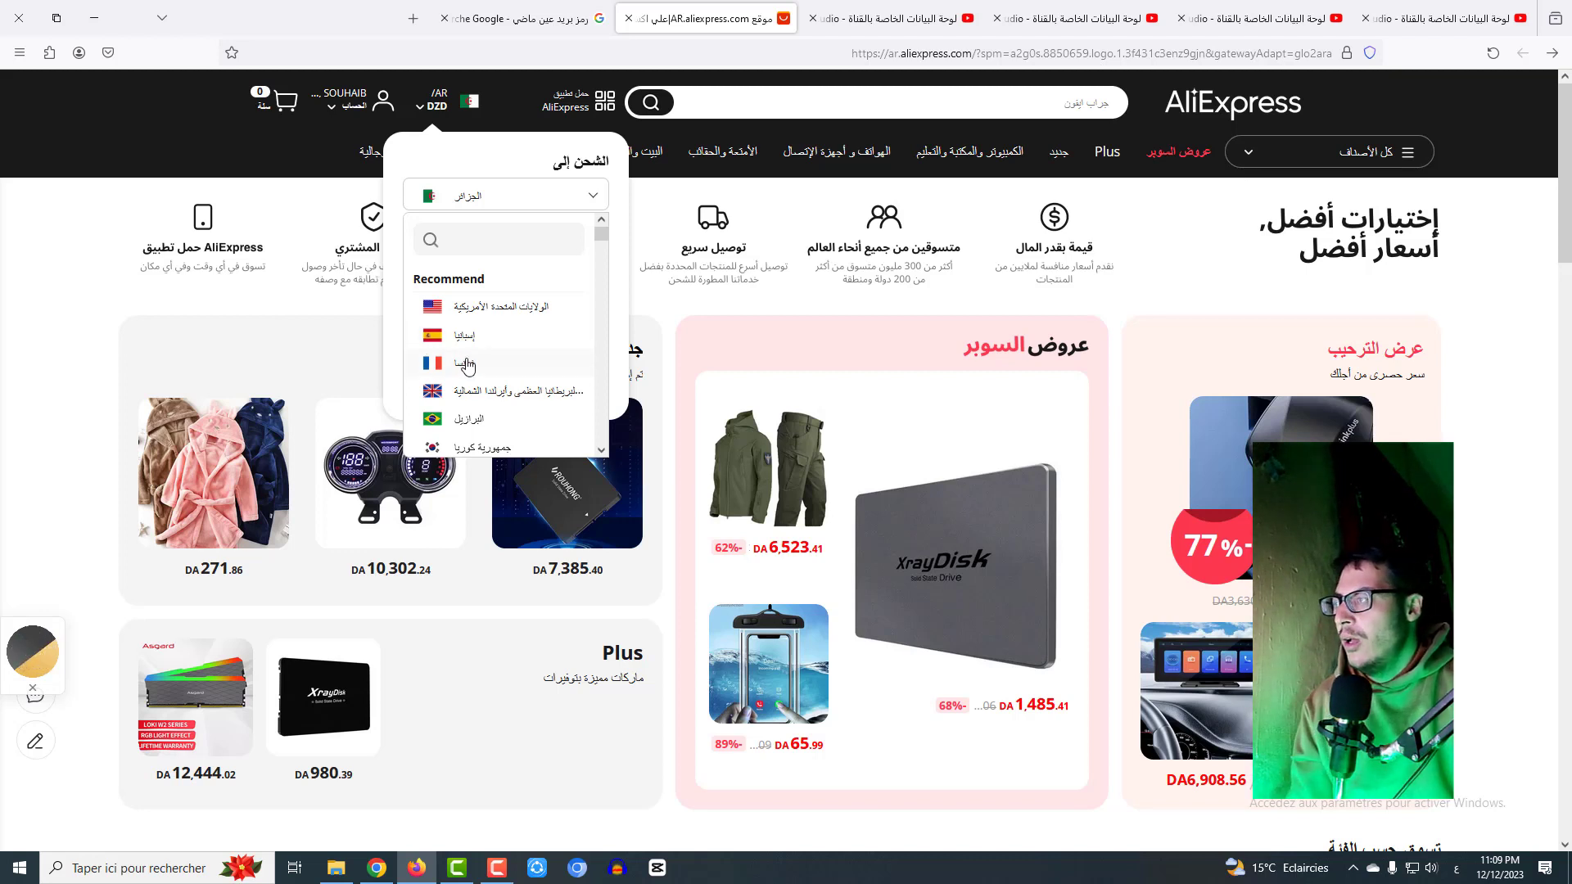
pyautogui.scroll(-3, 483, 365)
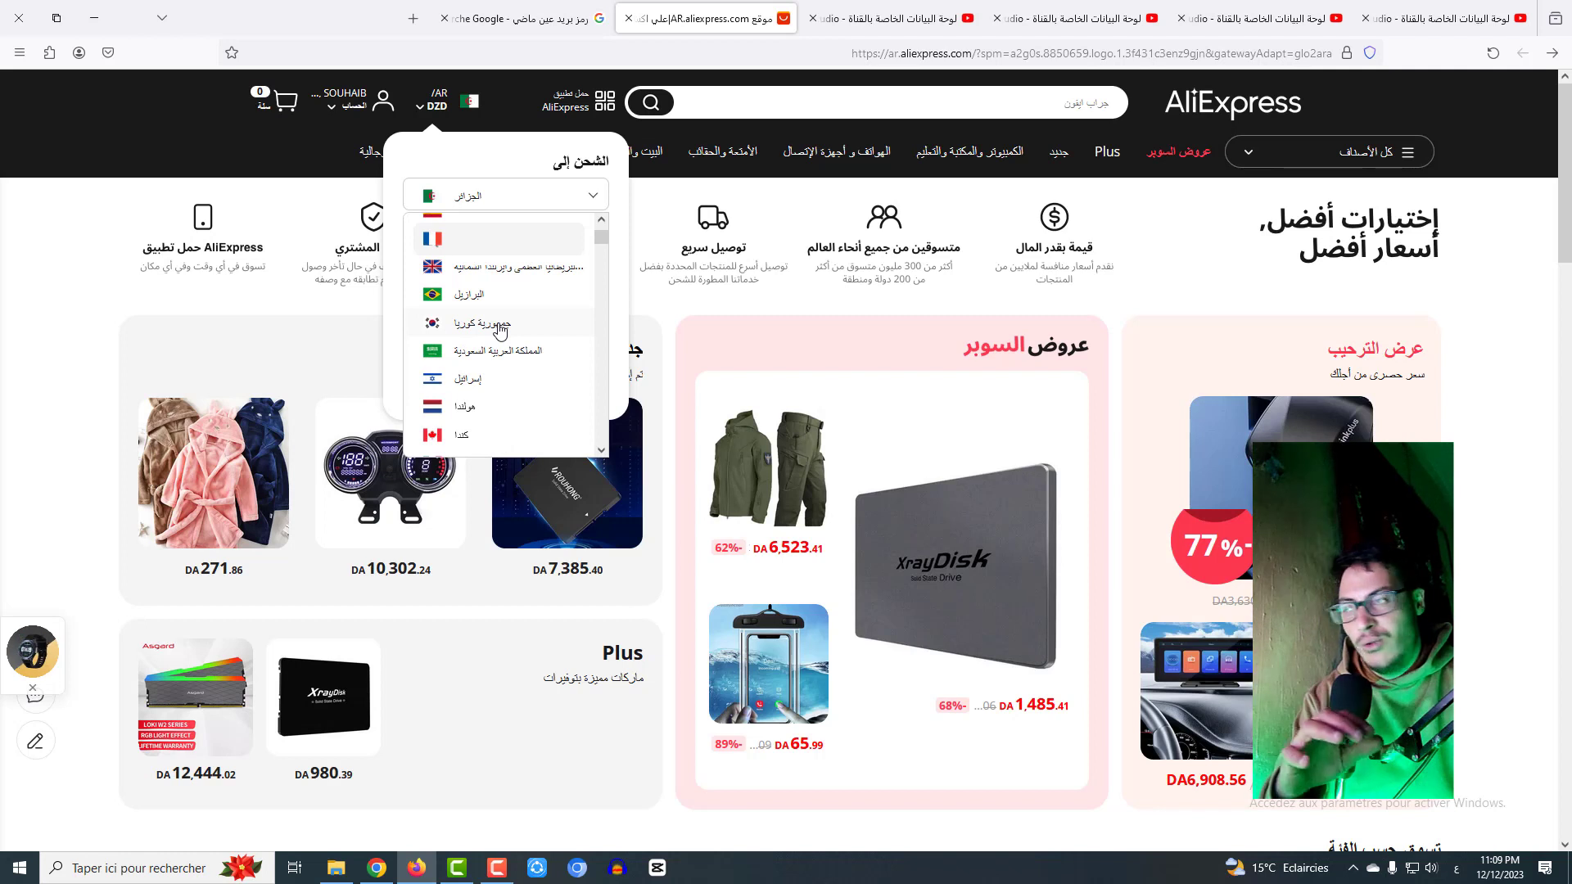
pyautogui.click(498, 208)
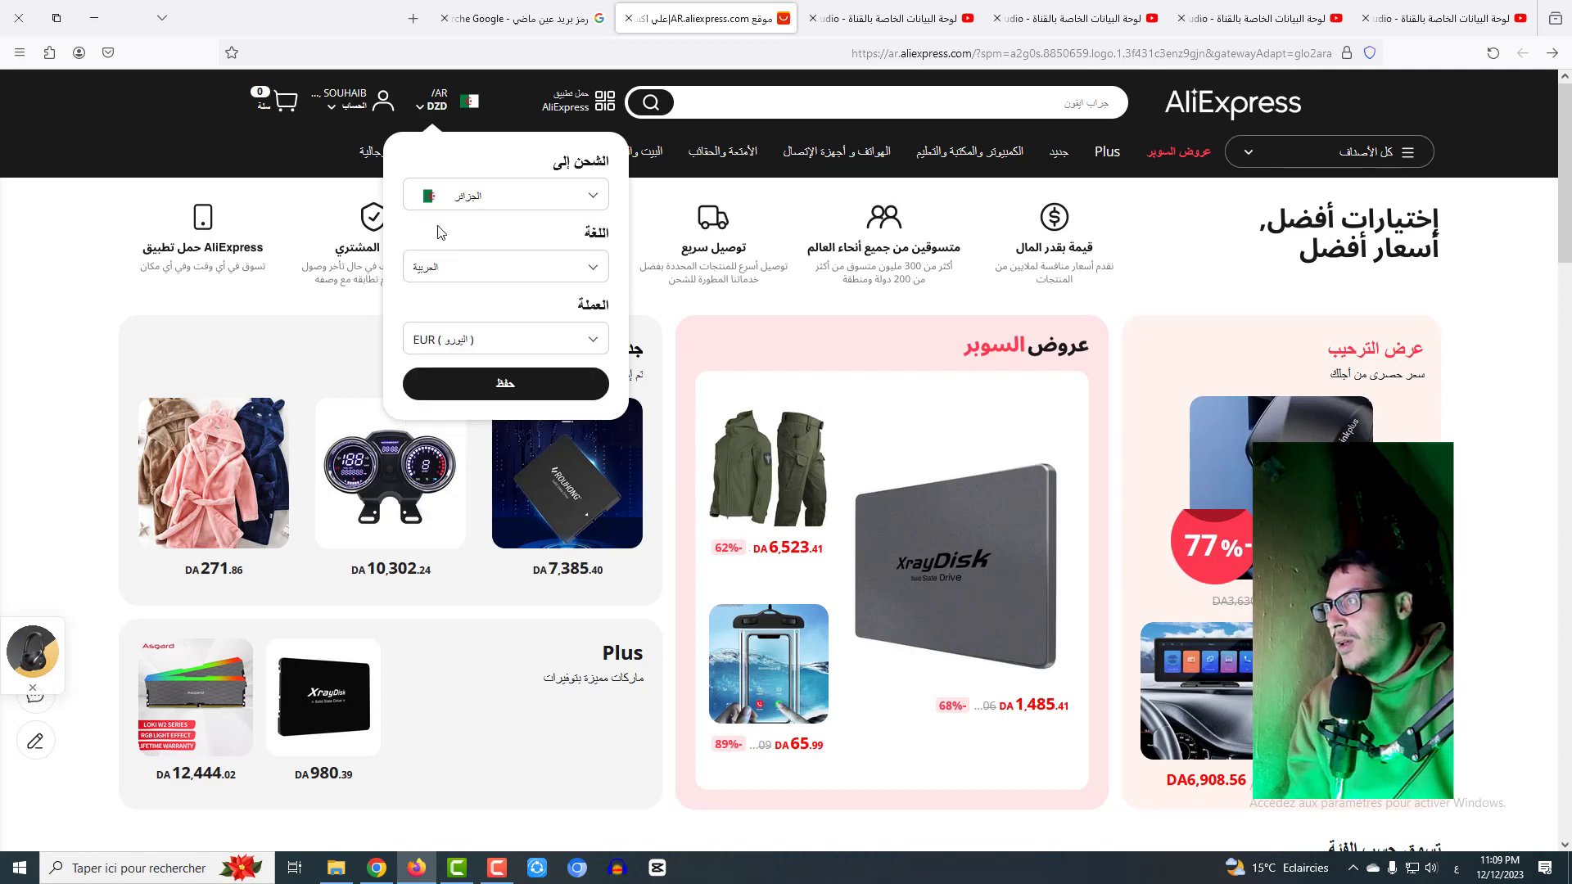
pyautogui.click(473, 278)
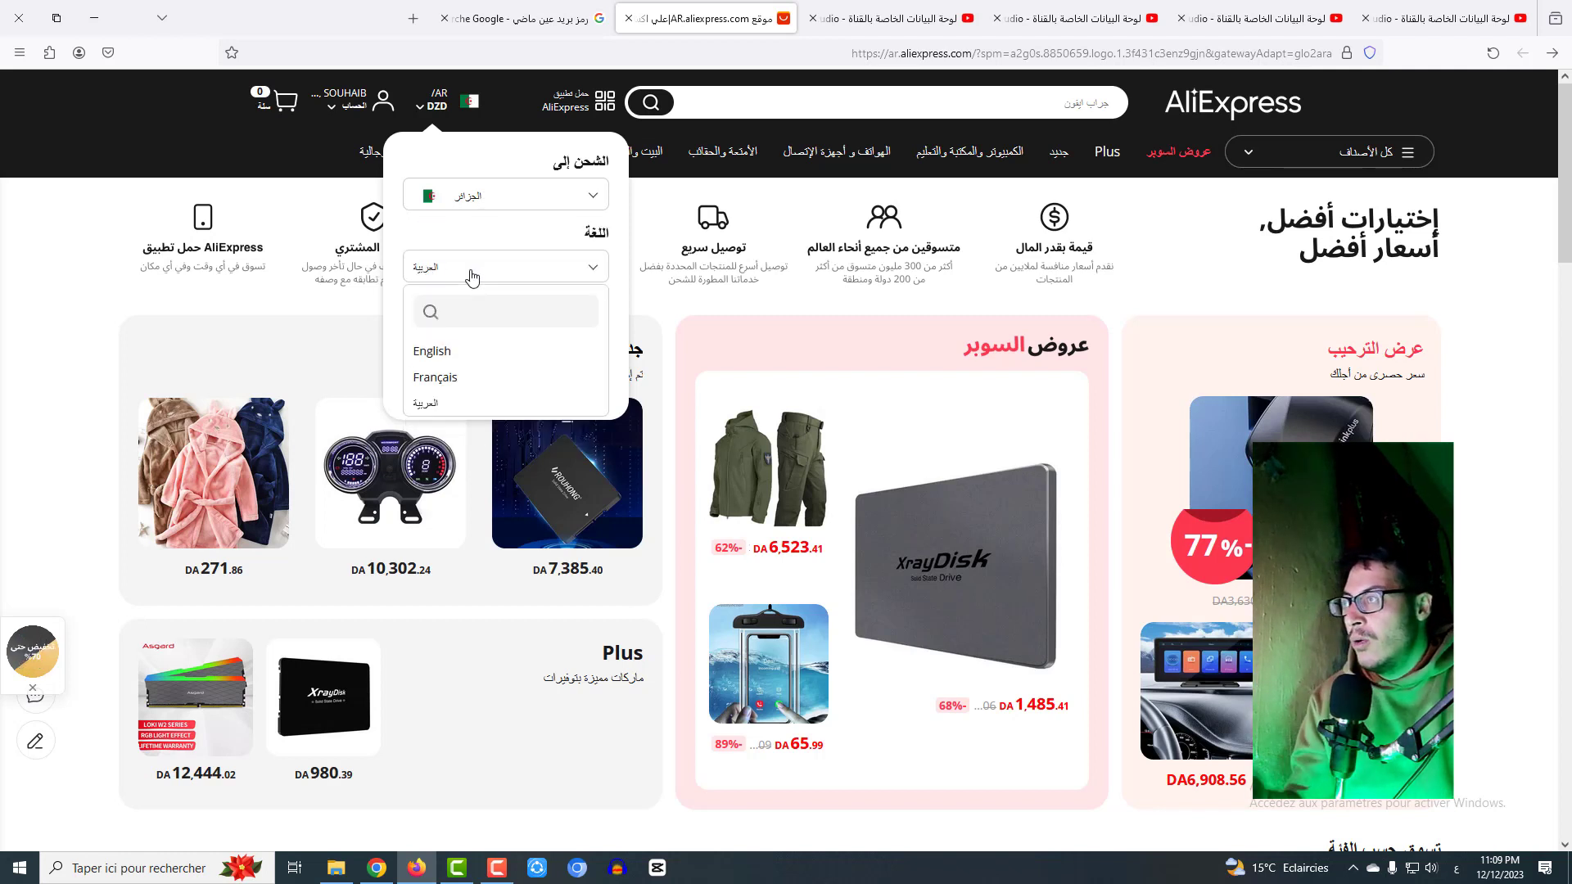
pyautogui.click(426, 402)
pyautogui.click(475, 352)
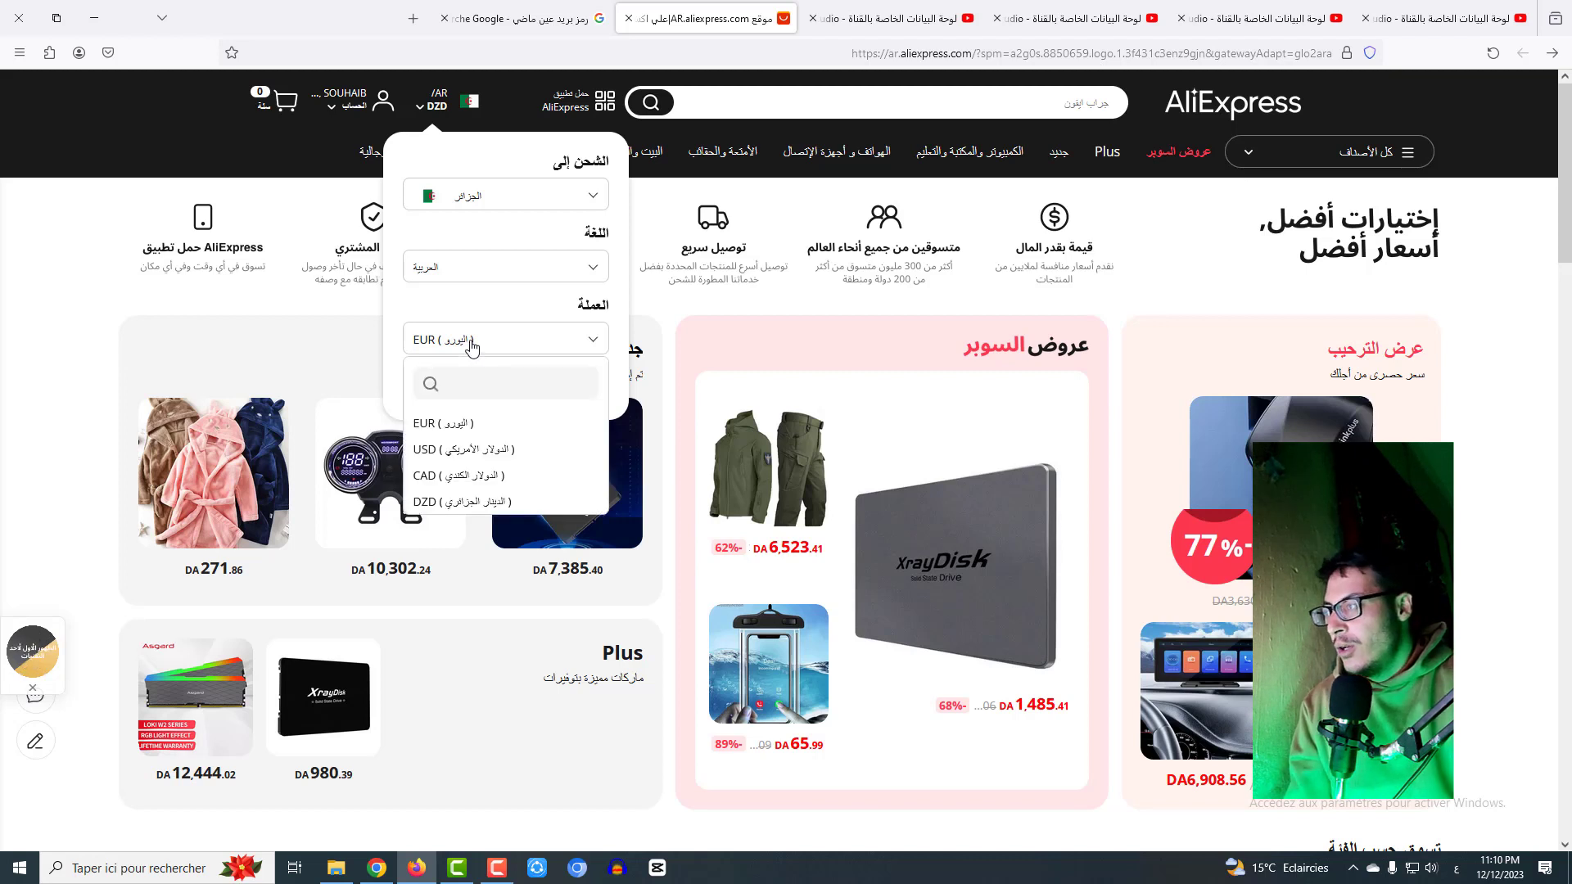
pyautogui.click(464, 449)
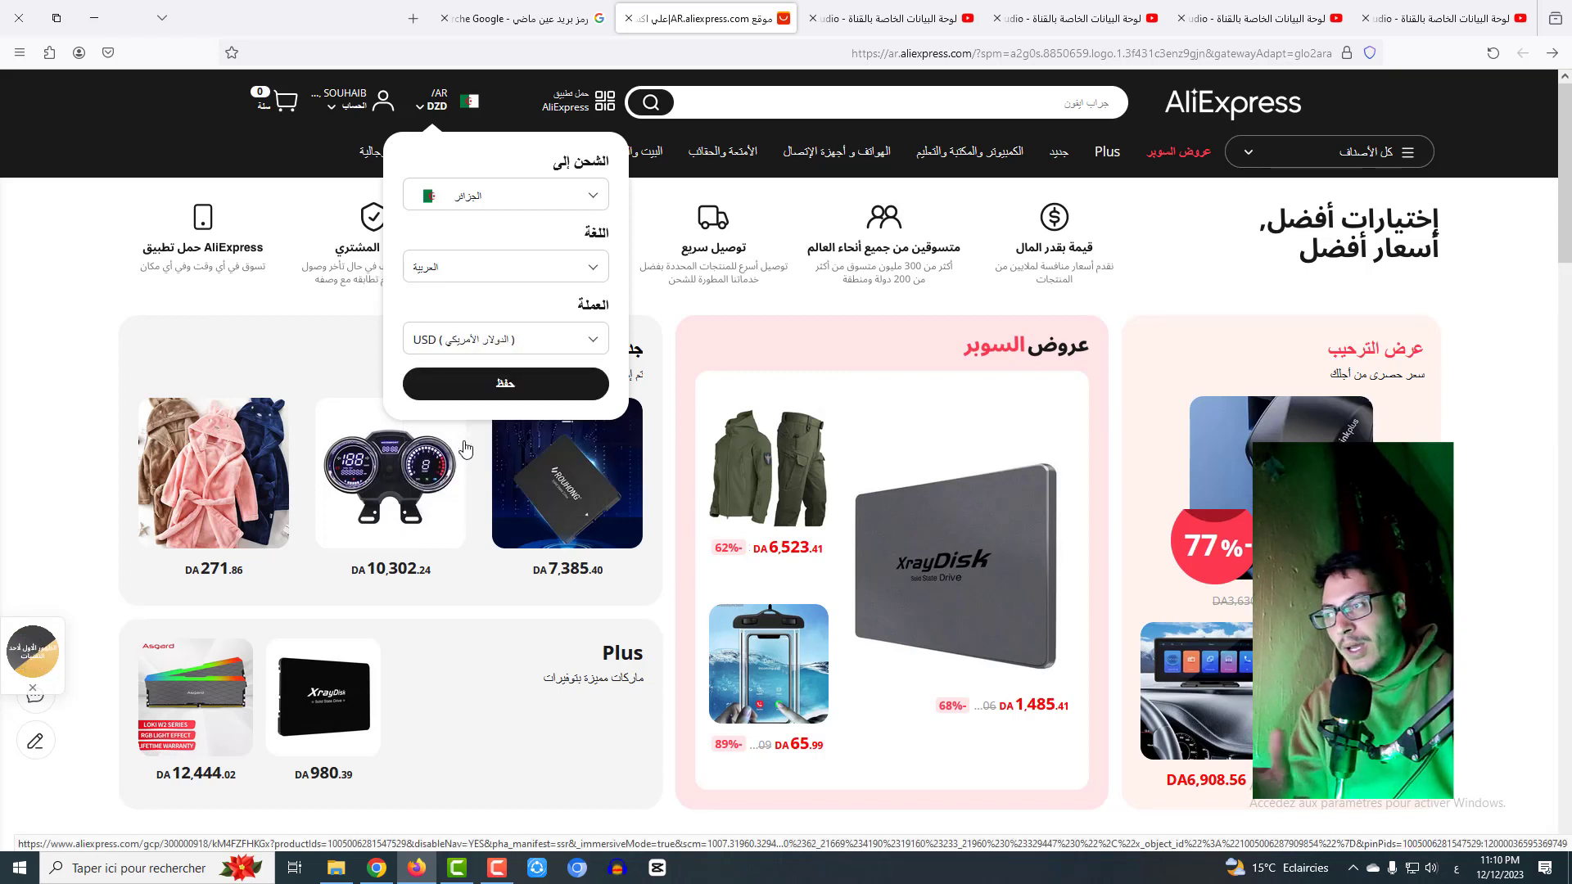
pyautogui.click(528, 392)
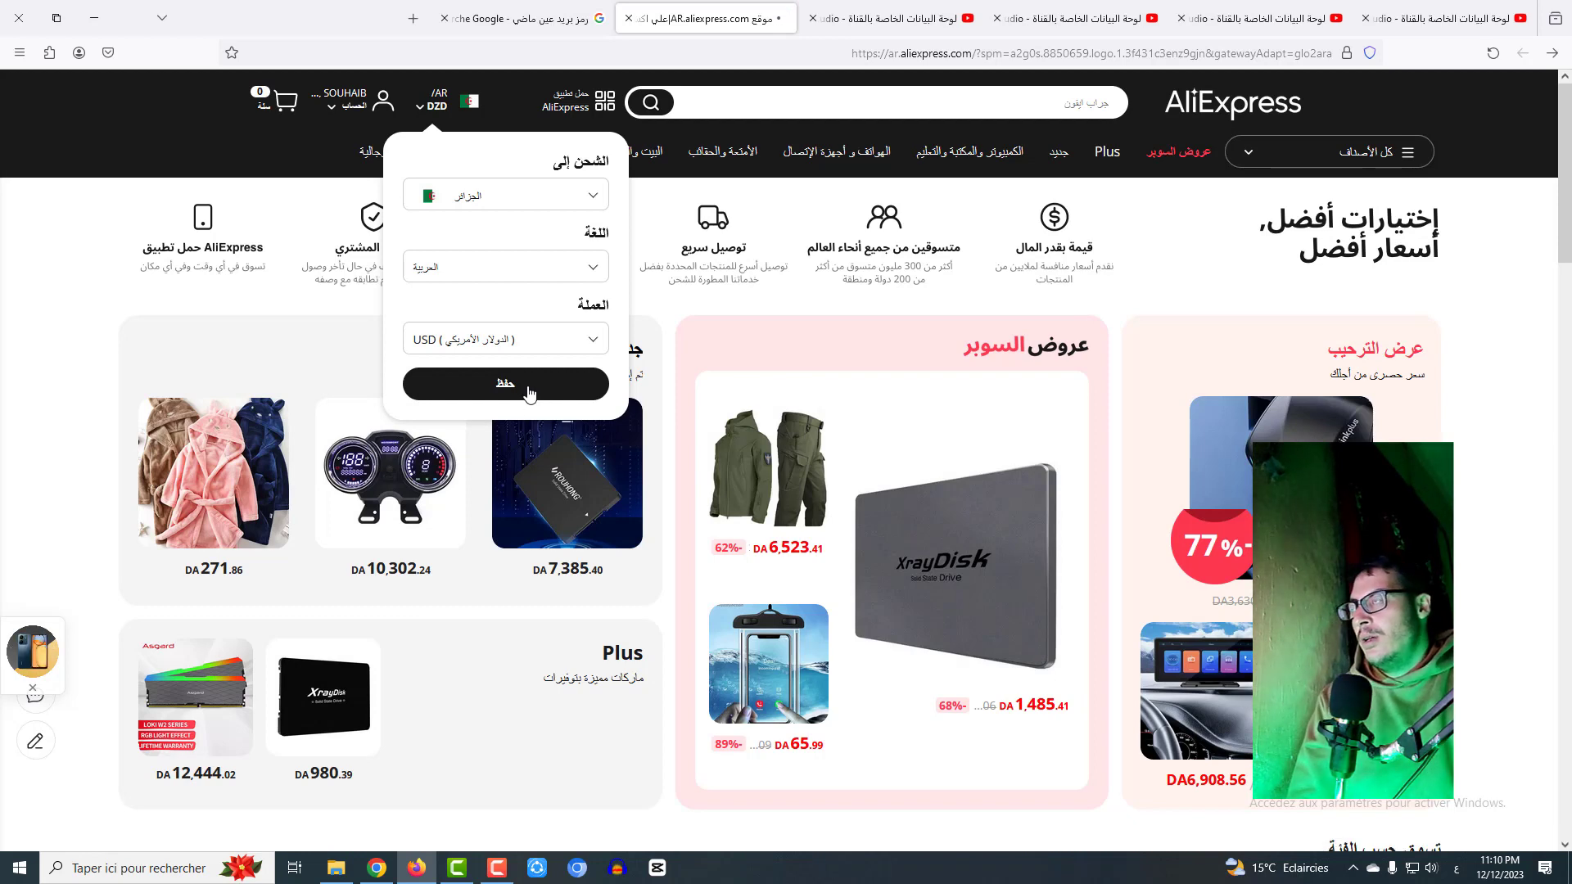